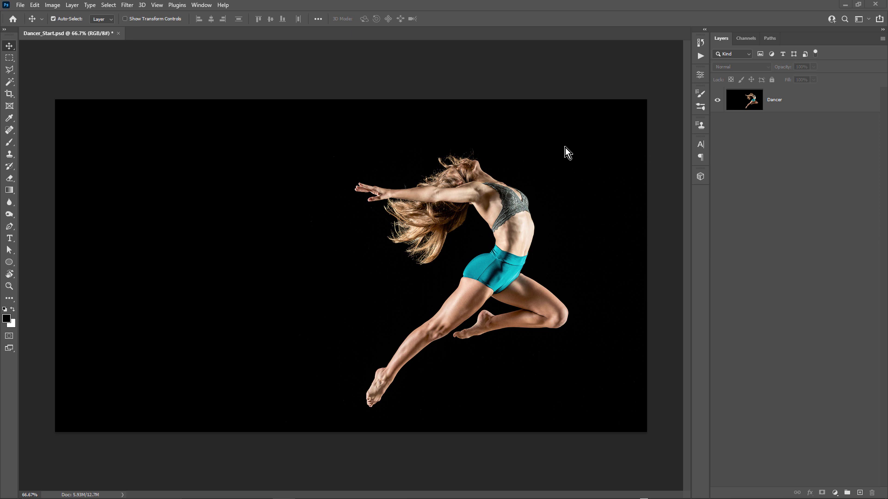
Convert the Dancer layer to a smart object and launch Filter > Boris FX > Optics 2022.
right_click(780, 100)
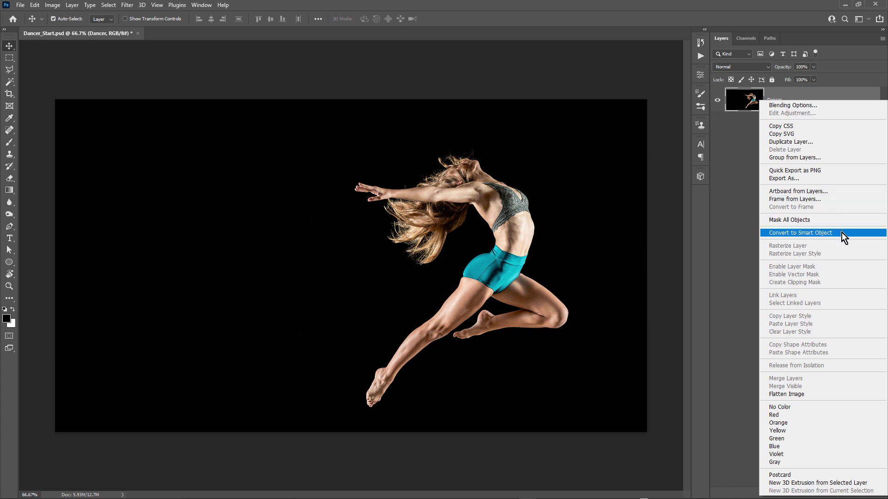
left_click(842, 234)
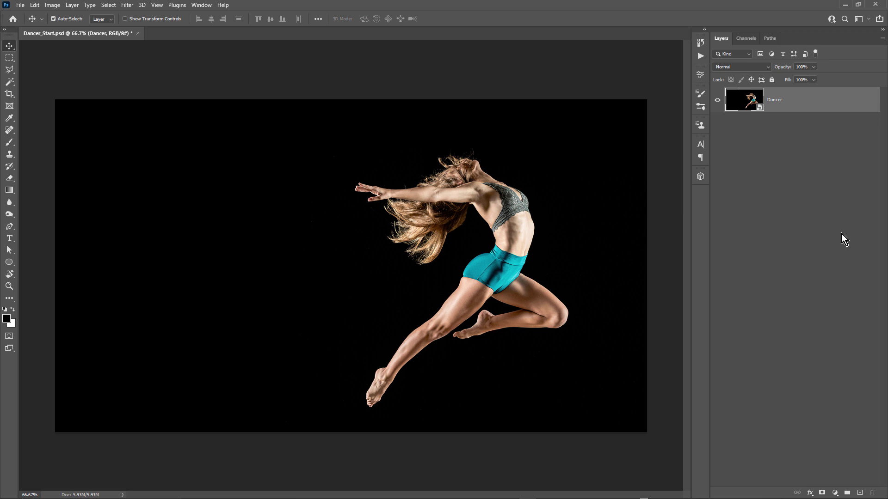
left_click(129, 5)
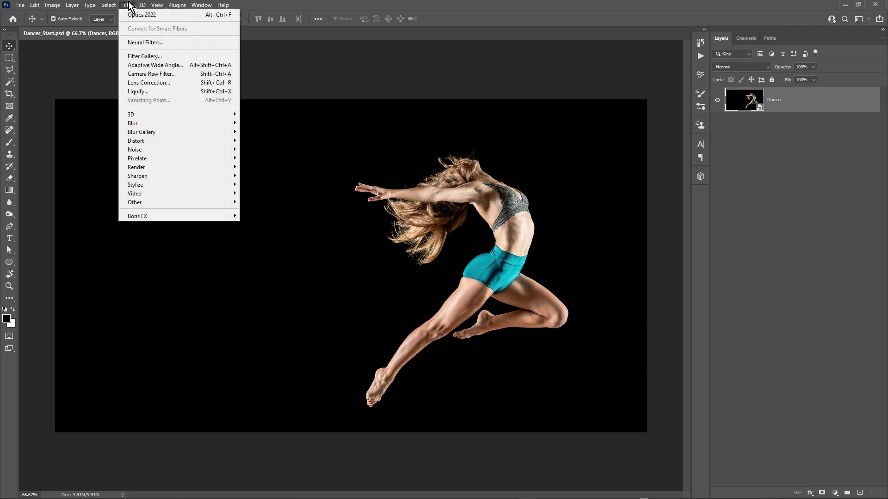
mouse_move(226, 214)
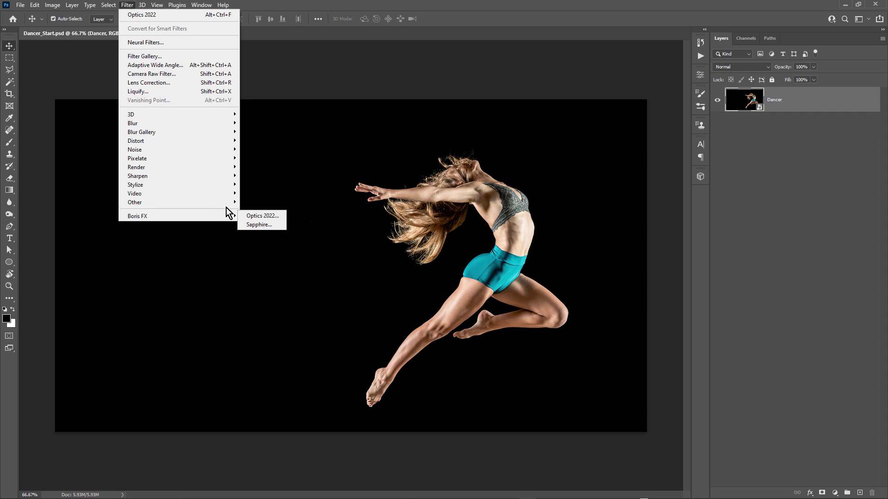
left_click(268, 215)
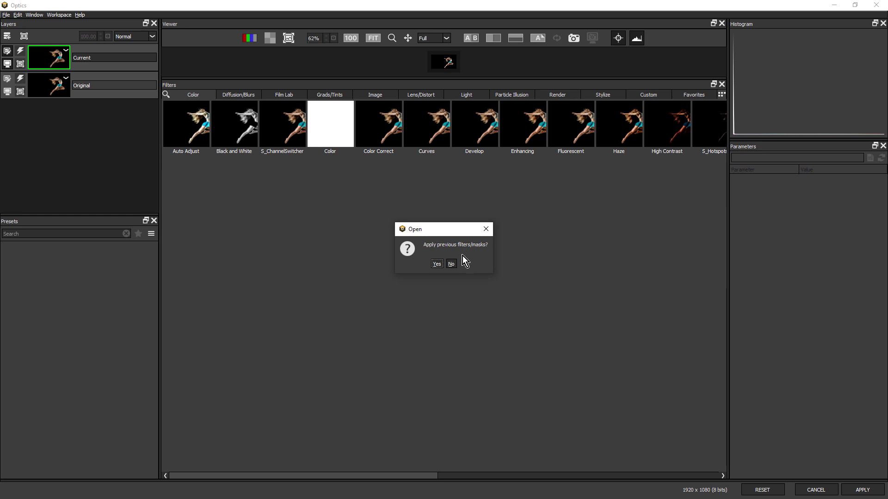
Decline the previous filters/masks prompt and enlarge the viewer to show the whole dancer photo.
left_click(451, 266)
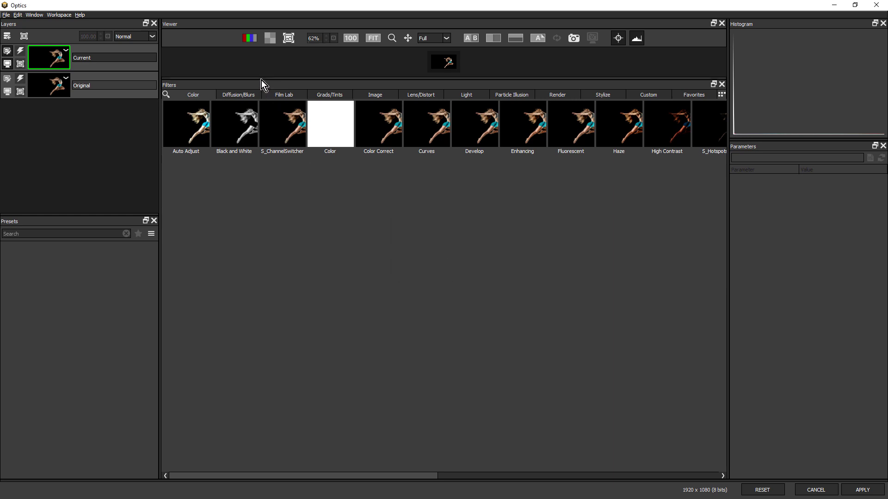
left_click_drag(261, 79, 294, 345)
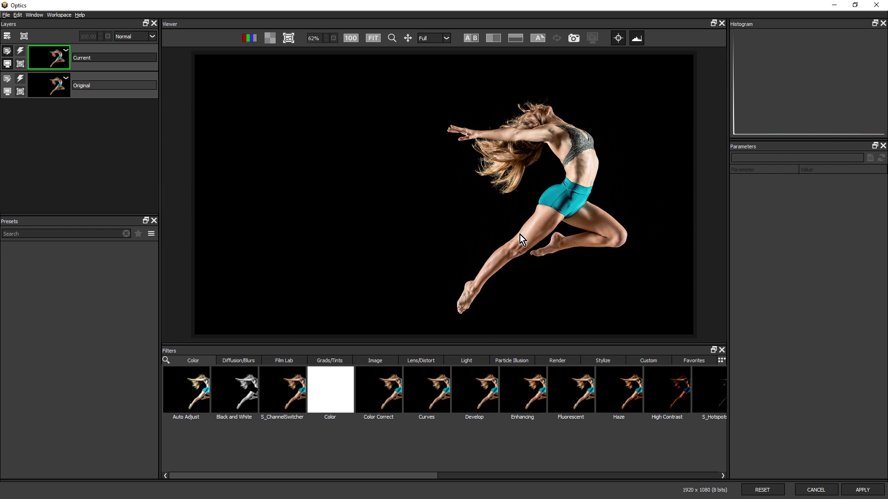
Apply the Stylize tab's Infrared filter to the dancer and pick the Infrared 5 preset.
left_click(602, 360)
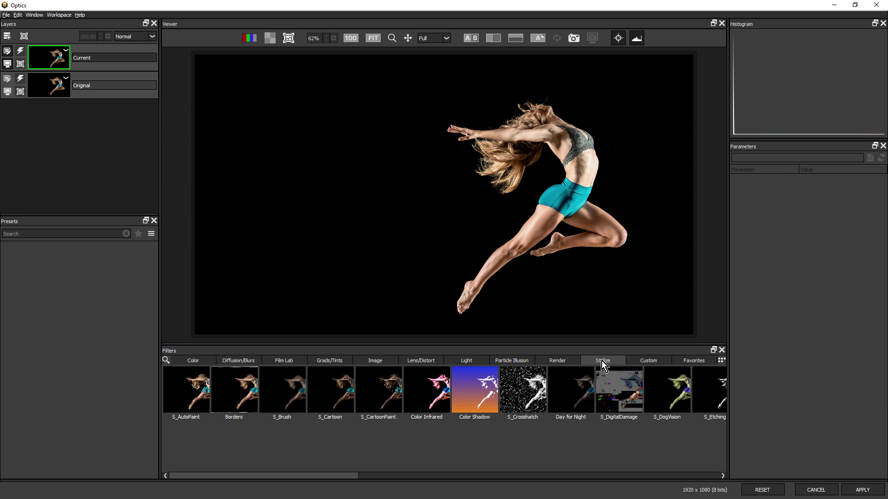
left_click_drag(335, 474, 515, 475)
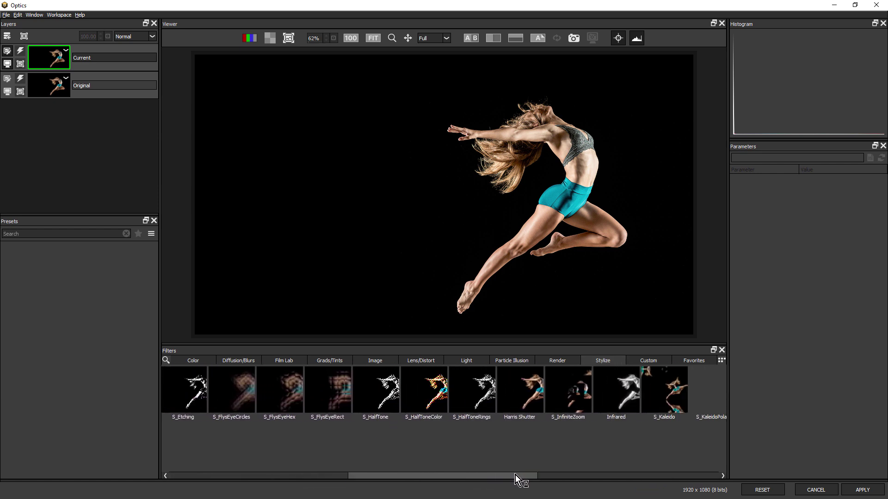
left_click(620, 387)
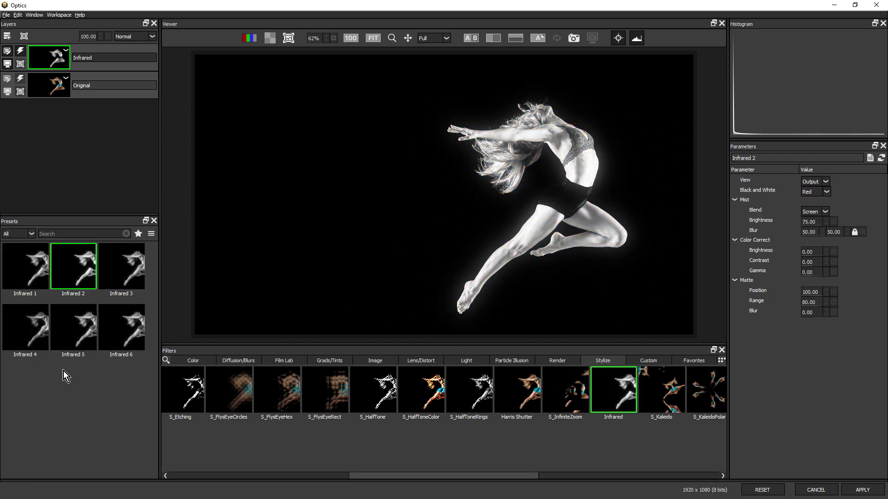
left_click(77, 323)
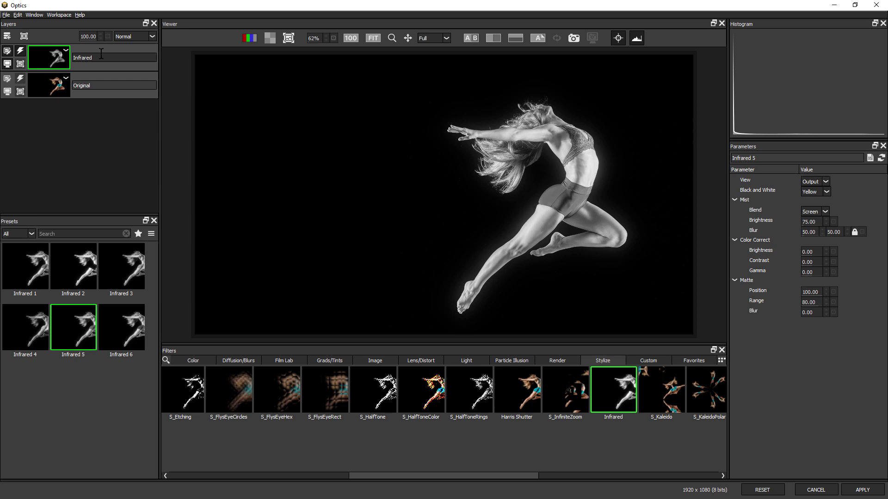
Add a new layer above Infrared and apply the PI Complete particle filter.
left_click(7, 36)
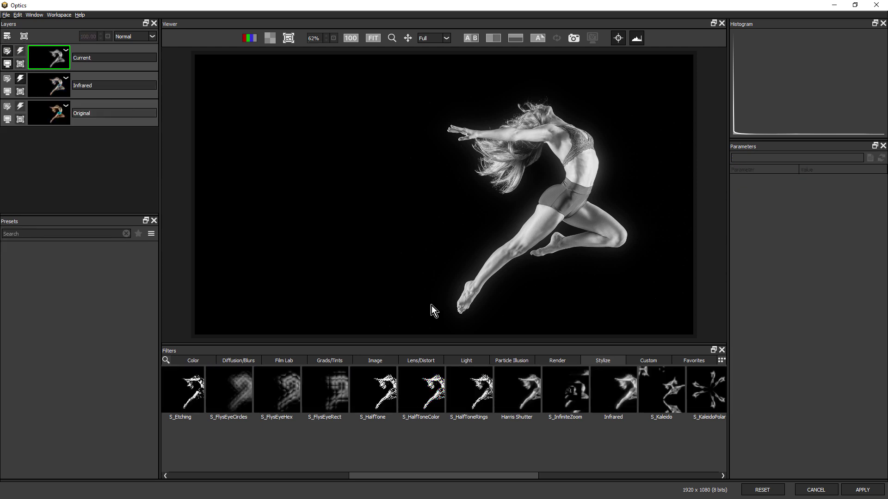
left_click(526, 362)
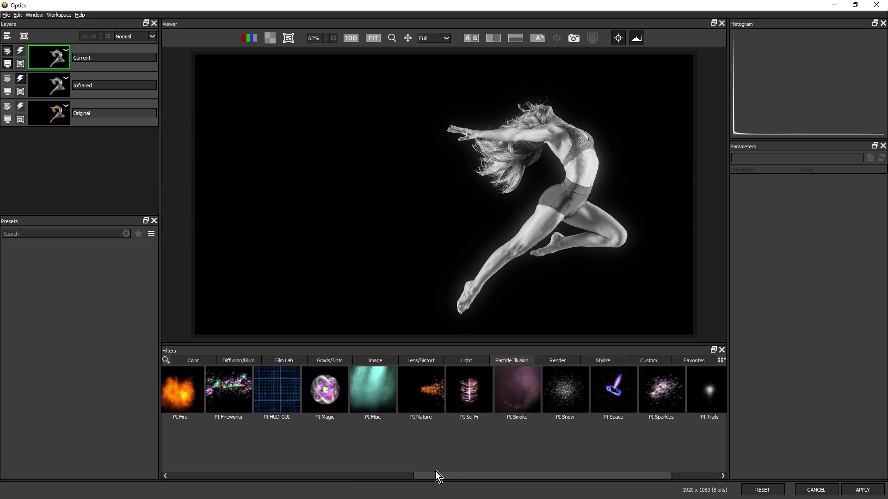
left_click_drag(436, 473, 168, 479)
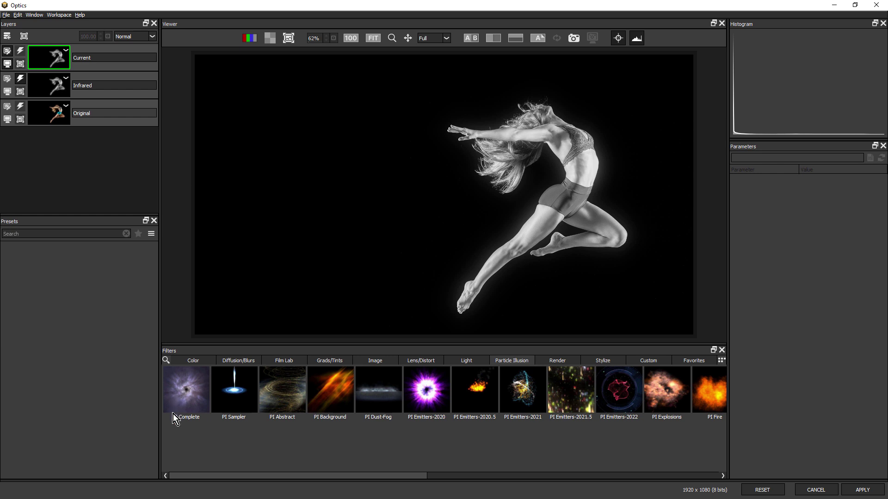
left_click(190, 386)
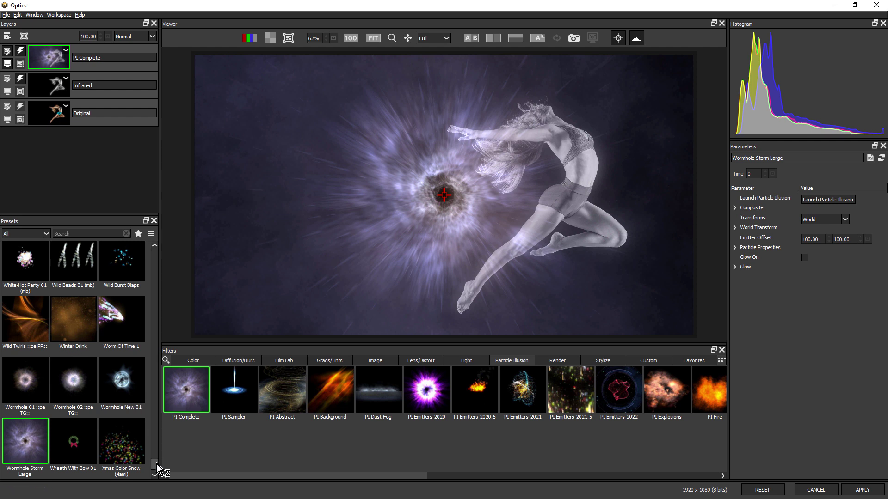
Try the sparkler party 03, Rose Petals Fall 03 and Notes Area White 01 presets.
left_click_drag(157, 464, 159, 418)
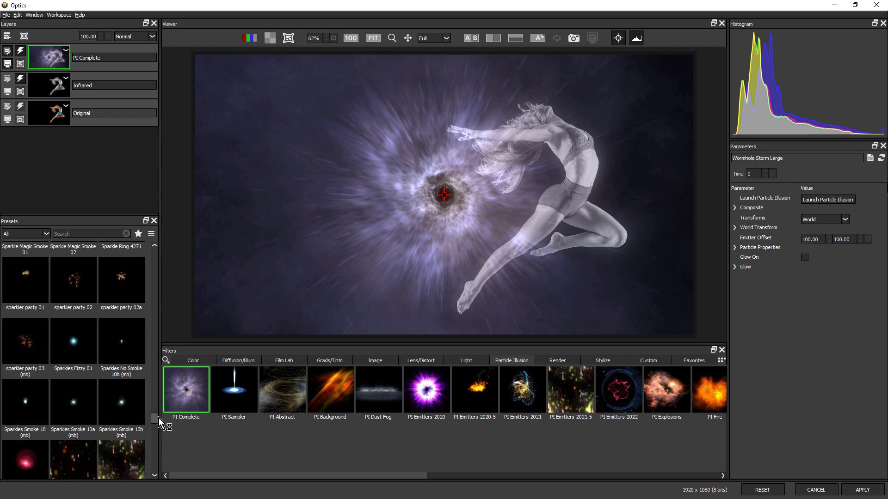
left_click(35, 338)
left_click_drag(151, 417, 157, 397)
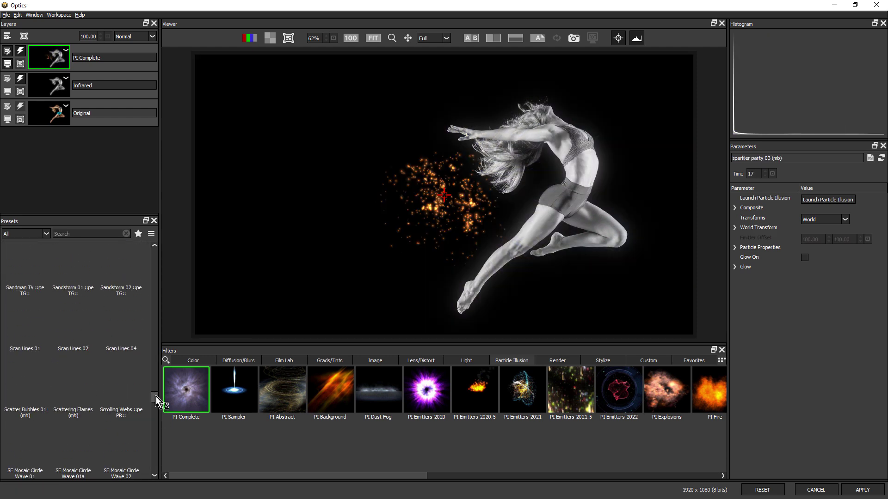
left_click(74, 303)
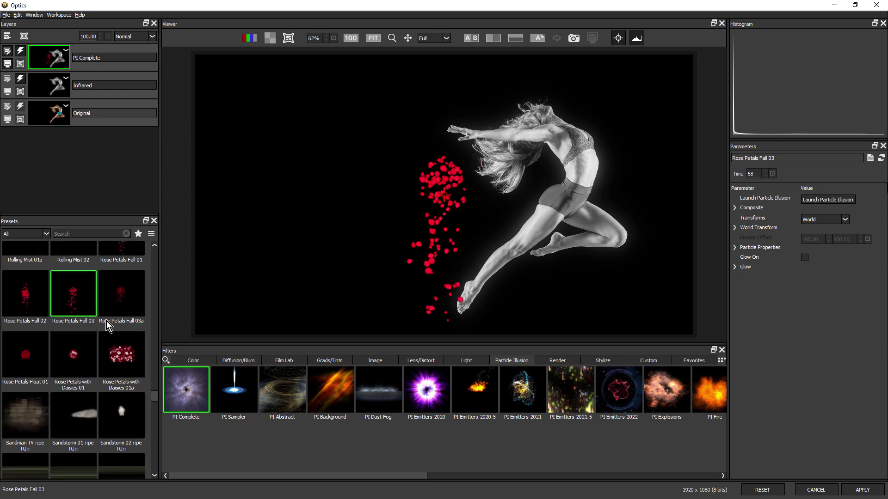
left_click_drag(156, 393, 154, 379)
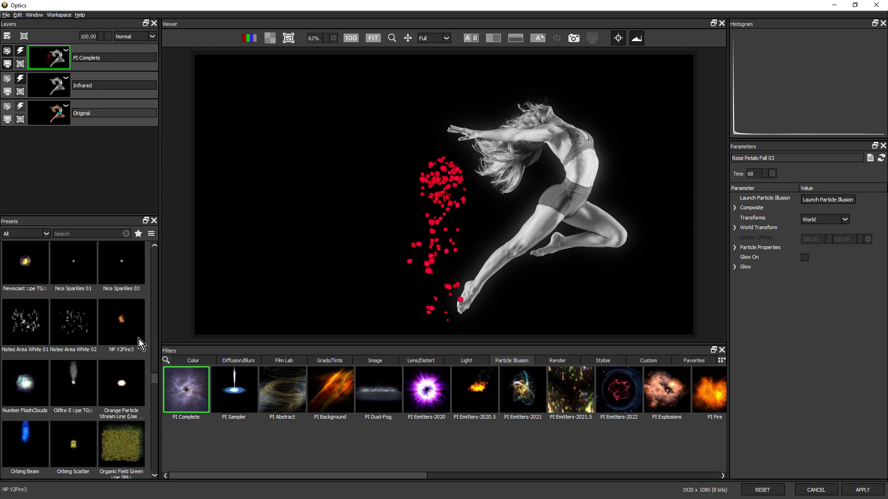
left_click(35, 312)
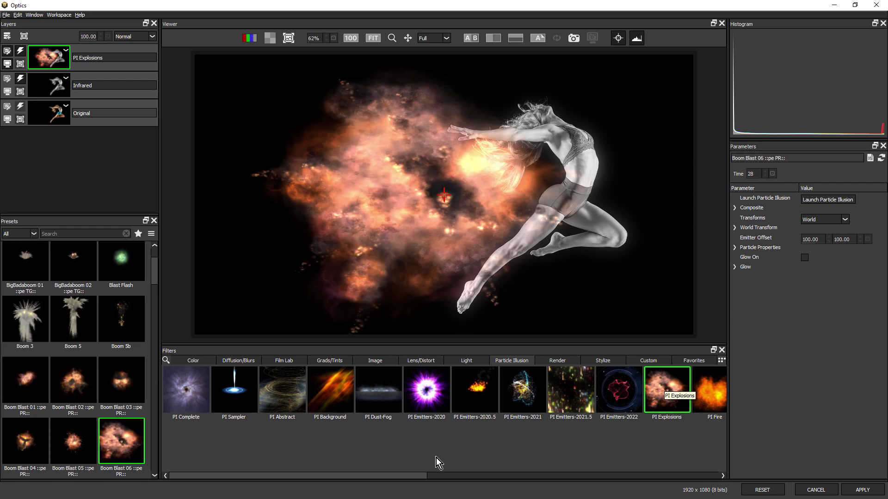
Try PI Fireworks, then settle on PI Water with its Super Grey Water 02 preset.
left_click_drag(410, 477, 503, 464)
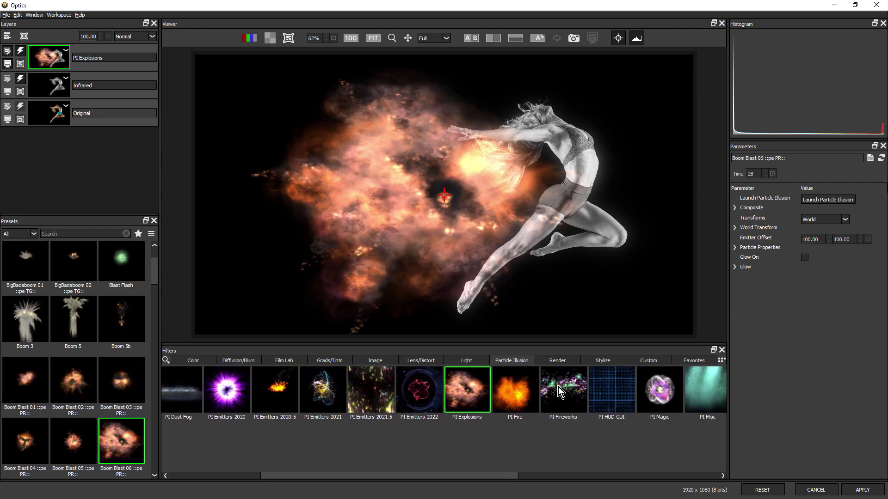
left_click(559, 384)
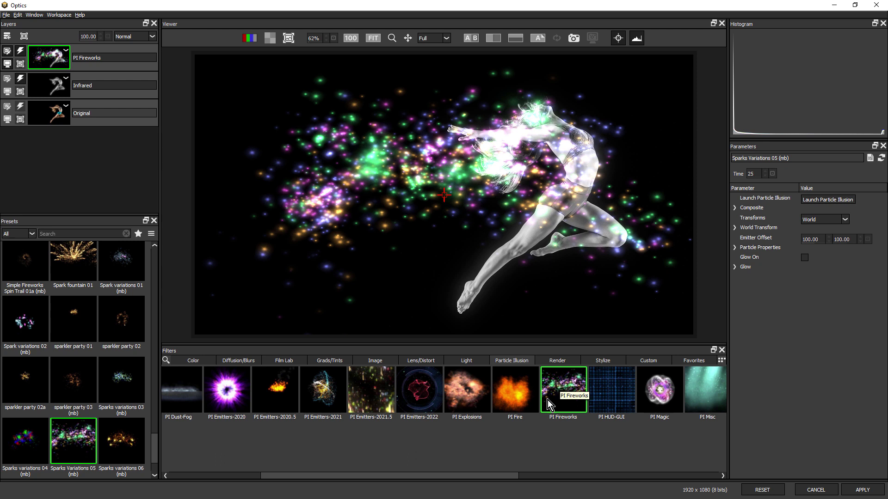
left_click_drag(493, 476, 672, 456)
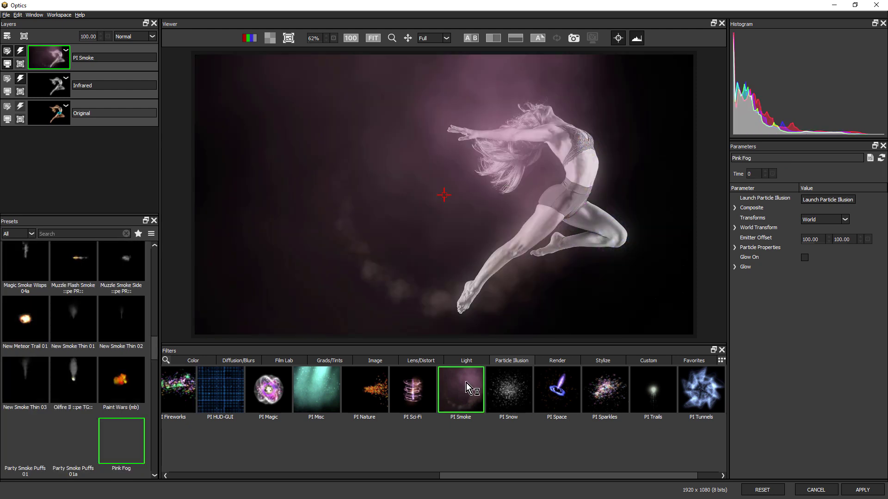
left_click_drag(495, 475, 565, 477)
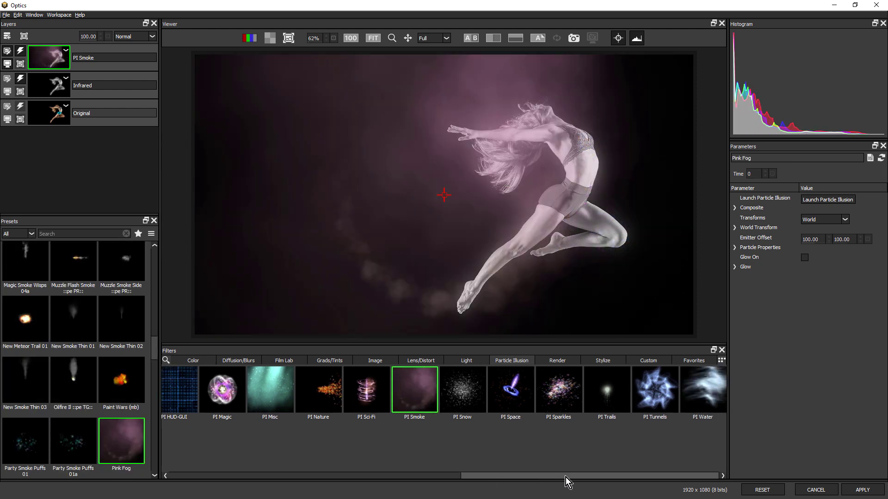
left_click(700, 385)
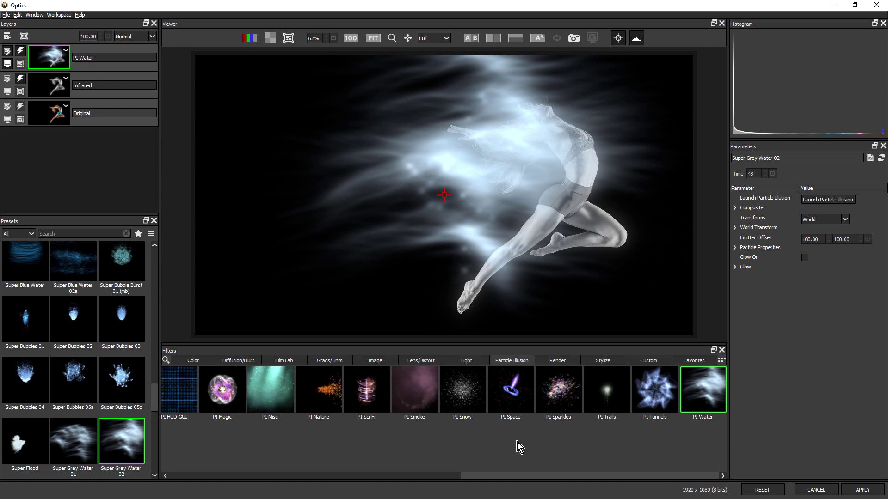
Search filters for 'fire', apply PI Fire and choose the bigFire 01 (mb) preset.
left_click(165, 360)
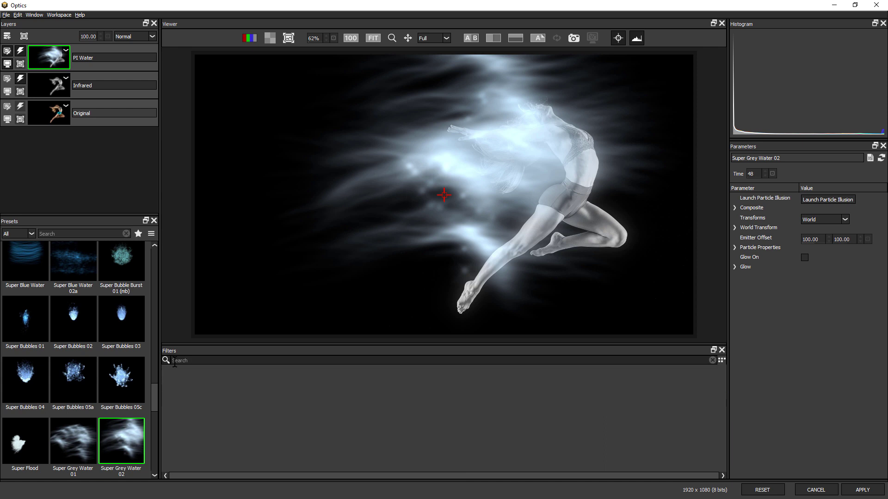
type("fire")
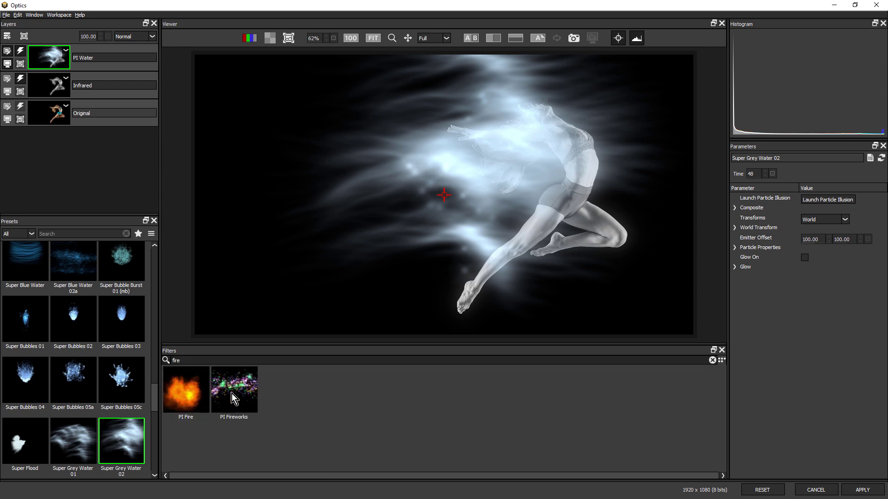
left_click(185, 387)
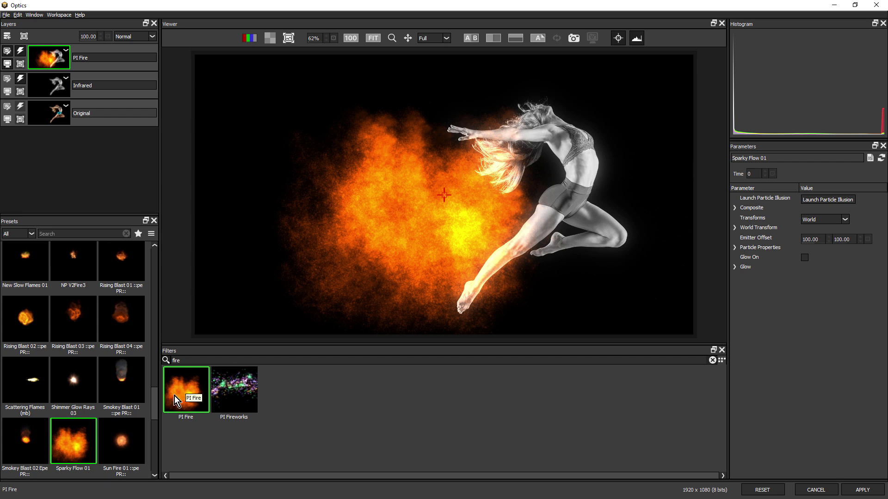
left_click_drag(154, 403, 163, 250)
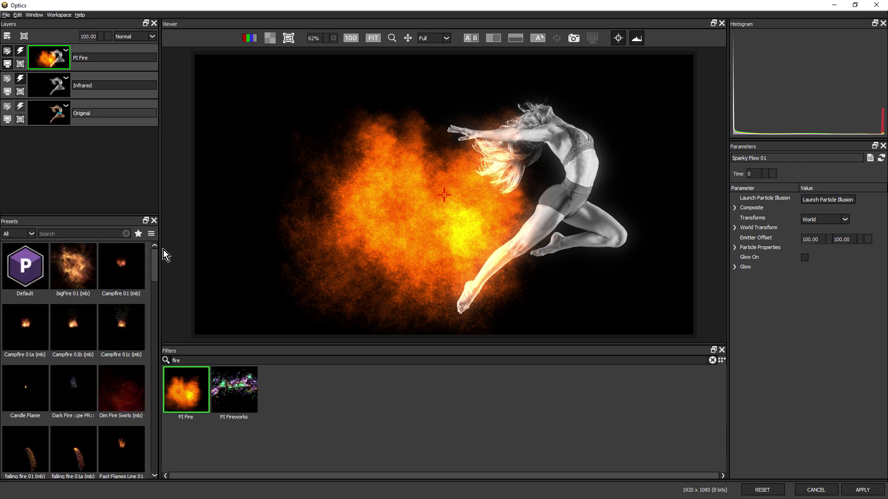
left_click(76, 268)
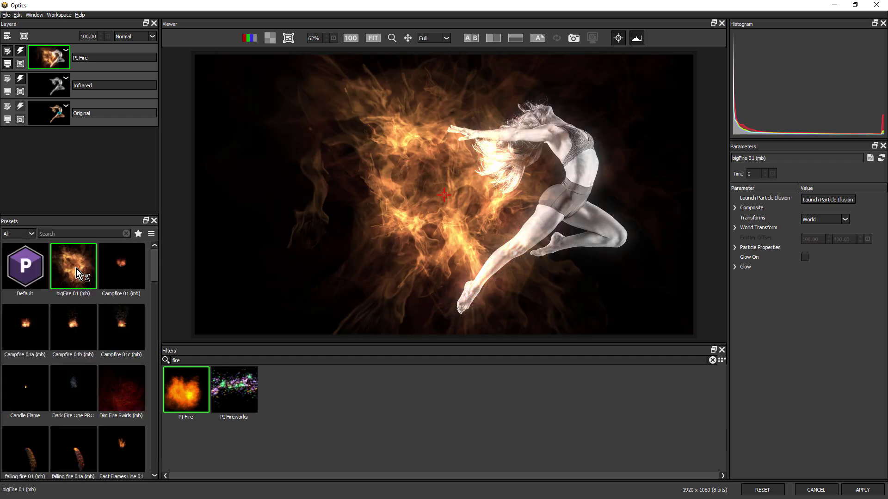
Scrub the preview from frame 0 up to frame 67 to watch the fire evolve.
double_click(752, 174)
type("1")
key("Return")
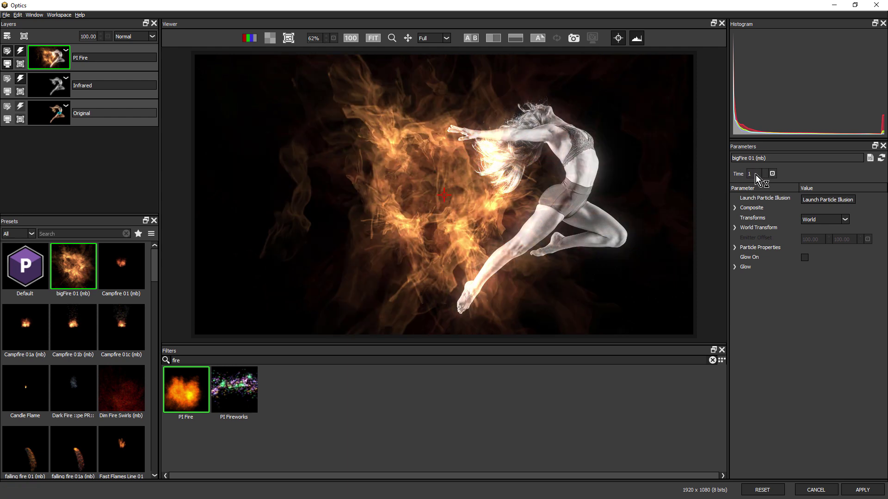
left_click(755, 175)
left_click_drag(735, 179, 705, 178)
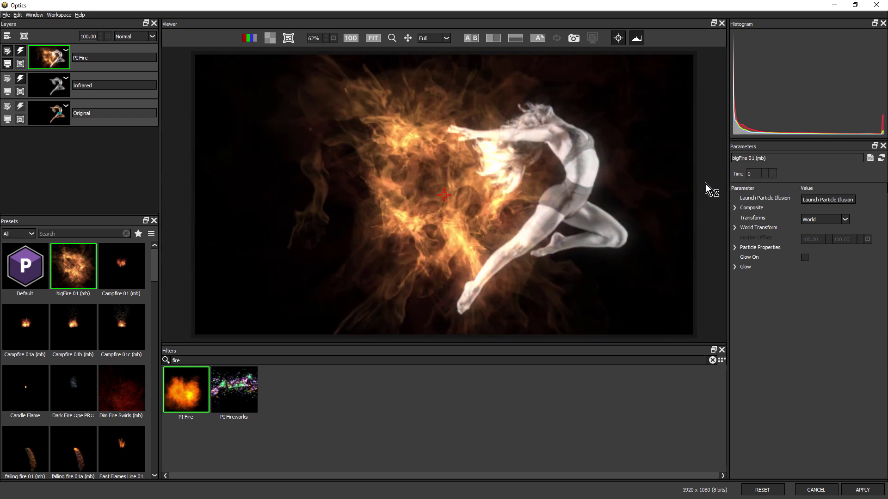
left_click_drag(148, 262, 165, 466)
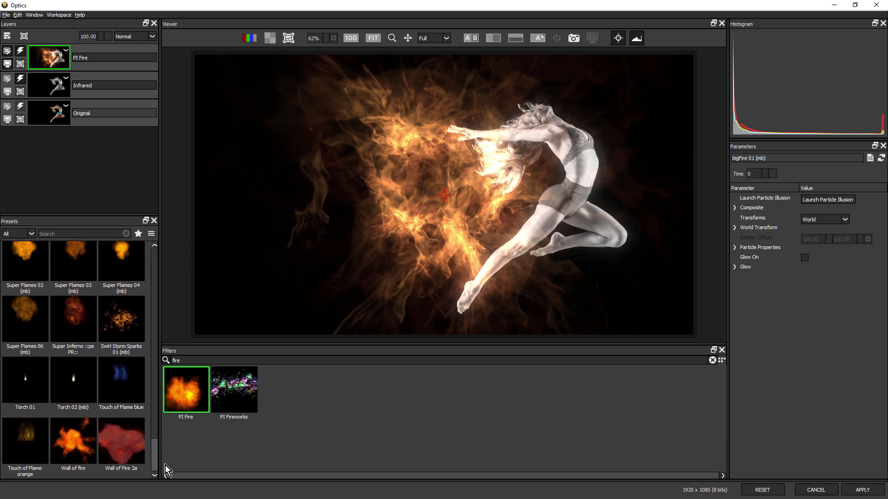
Preview the Wall of Fire 2a smoke, then switch to PI Fireworks with Sparks Variations 05 (mb).
left_click(123, 442)
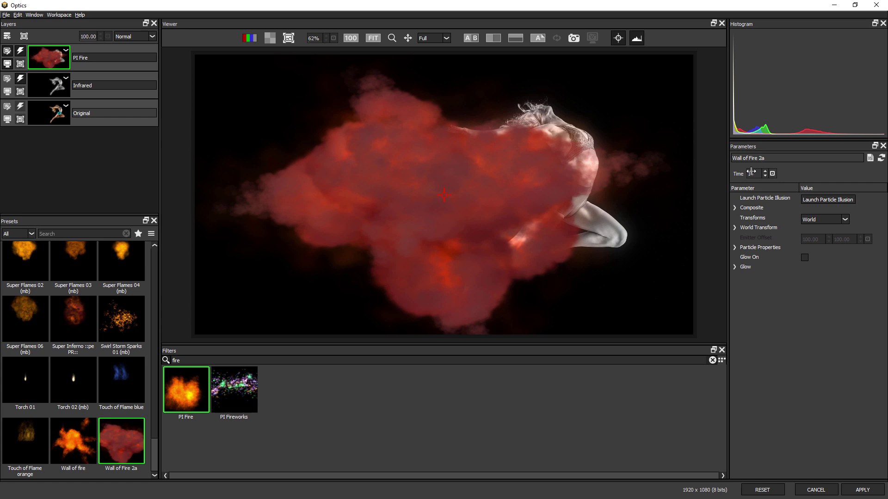
left_click_drag(752, 172, 712, 177)
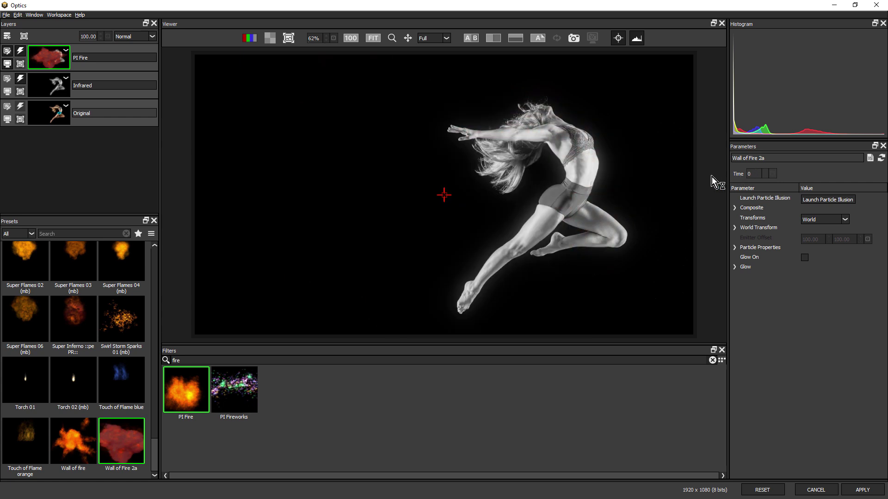
mouse_move(742, 176)
left_mouse_down()
mouse_move(770, 176)
mouse_move(734, 178)
mouse_move(755, 178)
left_mouse_up()
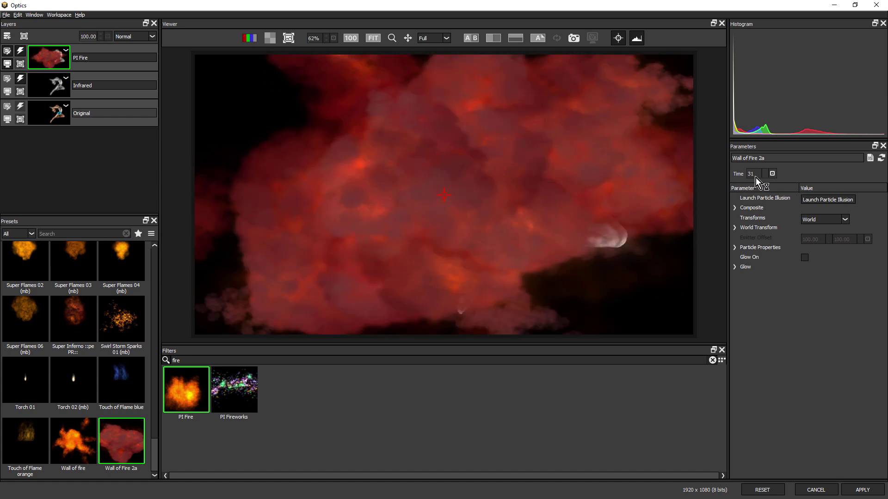
left_click(236, 389)
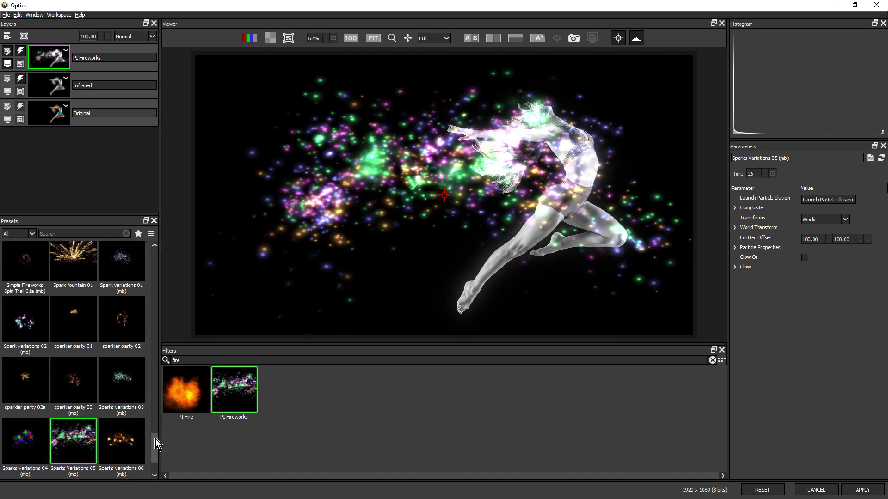
left_click_drag(155, 439, 165, 298)
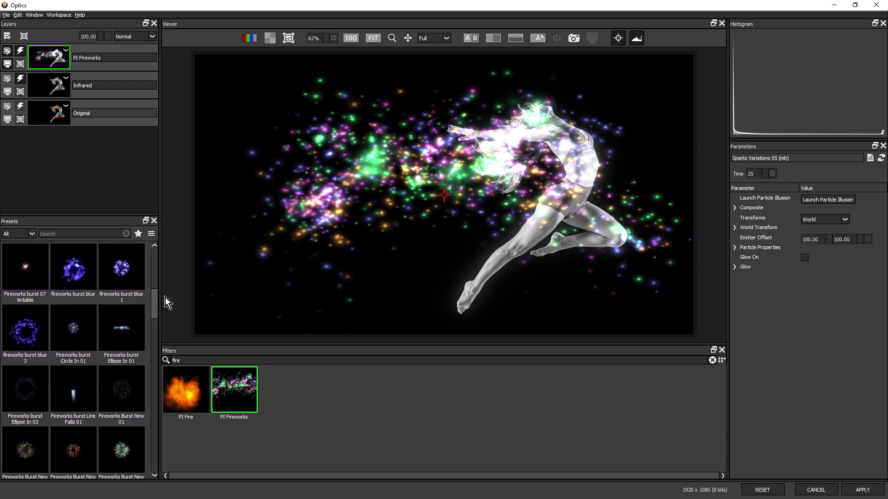
Apply the fireworks burst blue preset, refresh the render and preview it at frame 42.
left_click(80, 268)
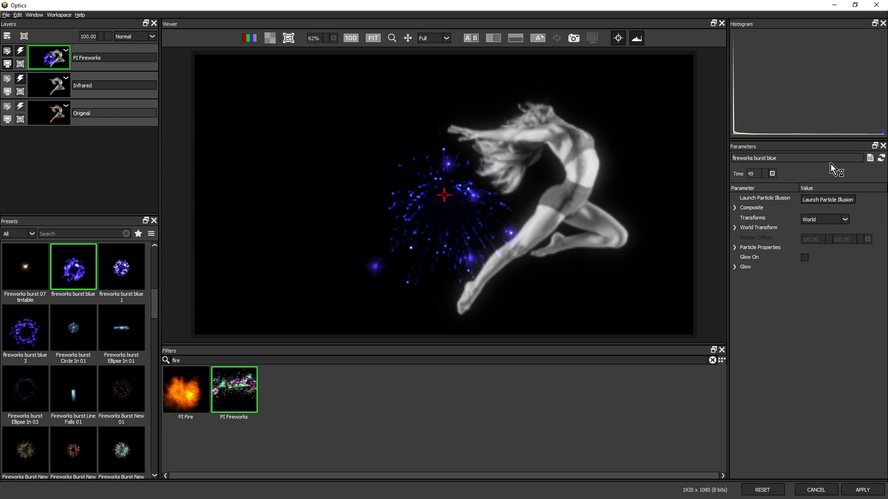
left_click(871, 156)
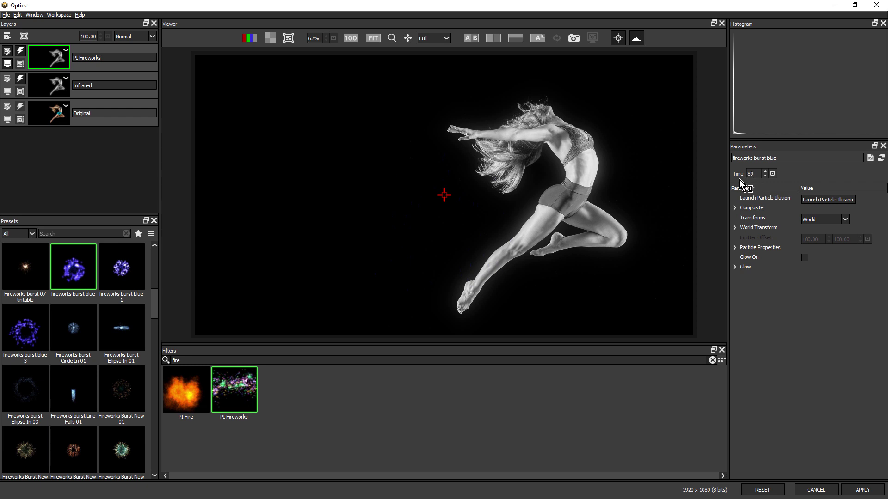
mouse_move(727, 180)
left_mouse_down()
mouse_move(698, 181)
mouse_move(742, 178)
left_mouse_up()
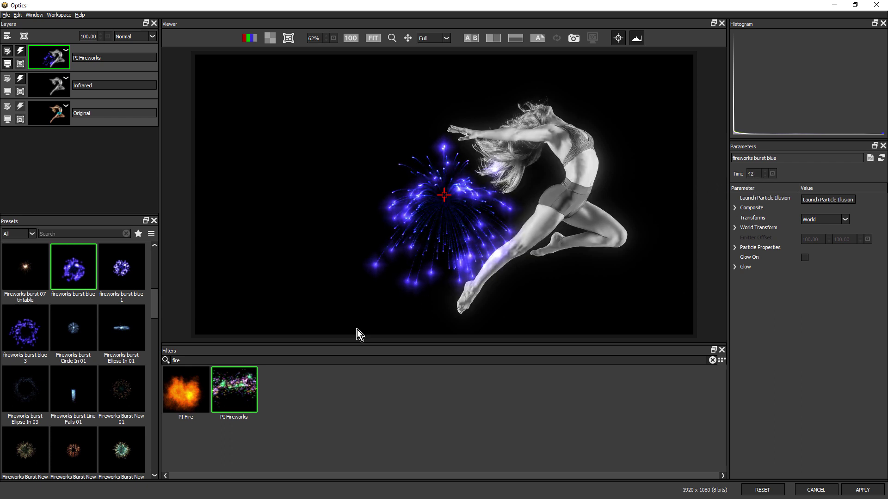
Switch back to PI Fire with the Touch of Flame orange preset and preview later frames.
left_click(184, 397)
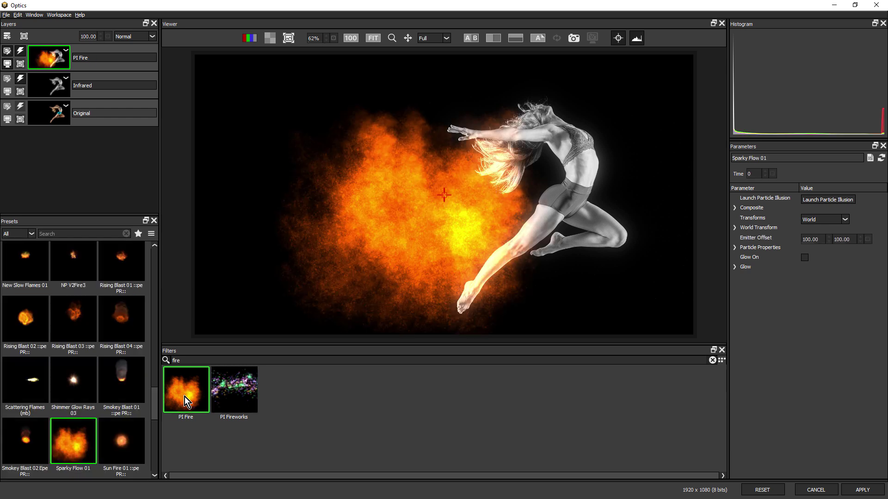
left_click_drag(155, 405, 162, 461)
left_click(29, 434)
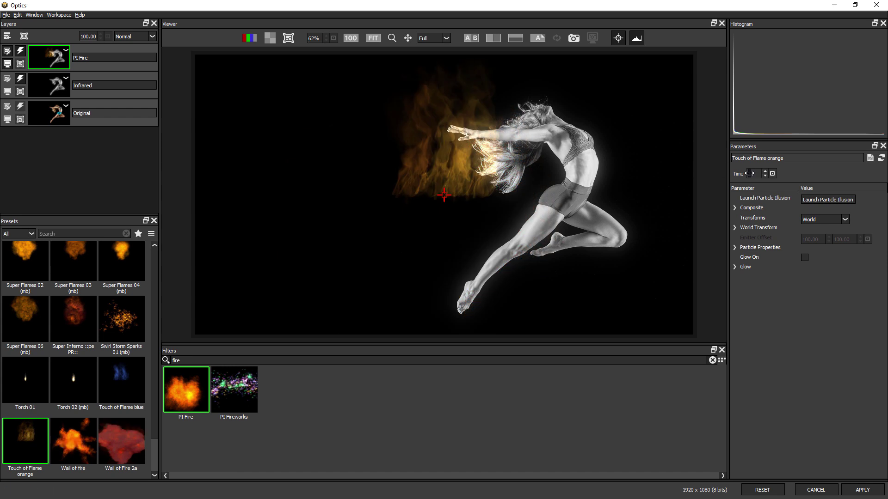
mouse_move(749, 173)
left_mouse_down()
mouse_move(763, 176)
mouse_move(759, 182)
left_mouse_up()
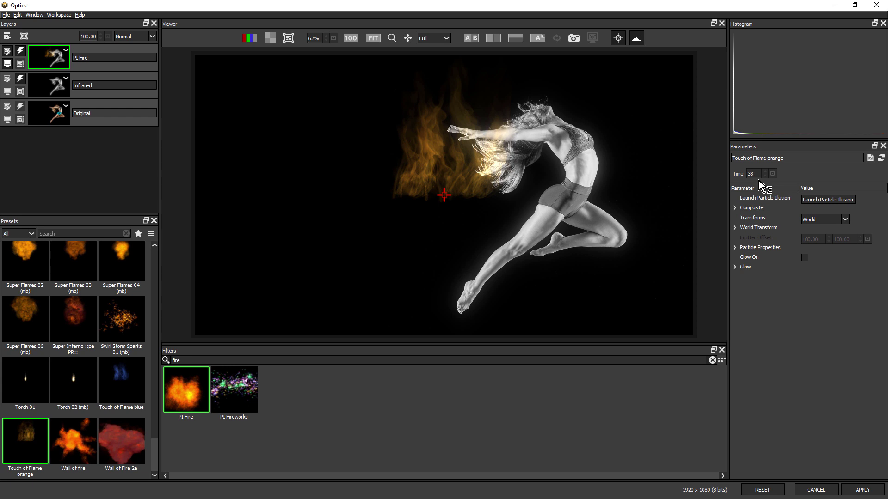
left_click_drag(752, 169, 782, 169)
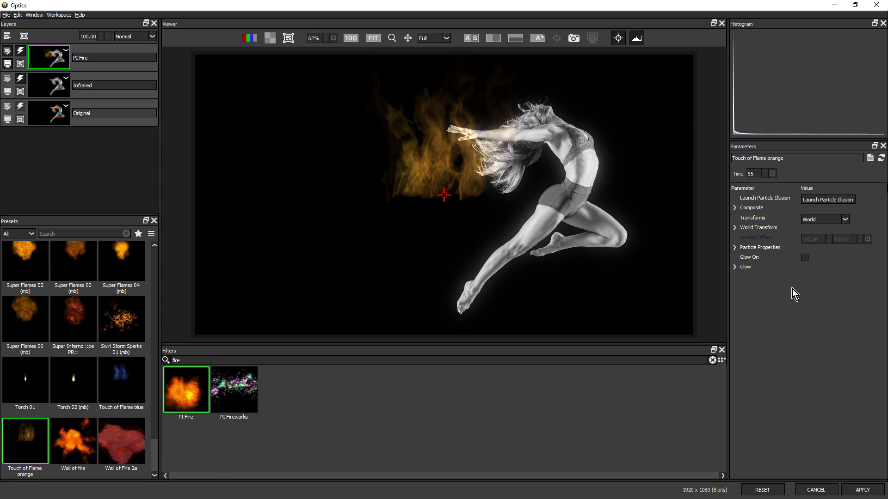
Rotate the flame to -122 and move World Center to 122.89, 113.35, previewing frame 80.
left_click(734, 228)
left_click_drag(811, 280, 755, 293)
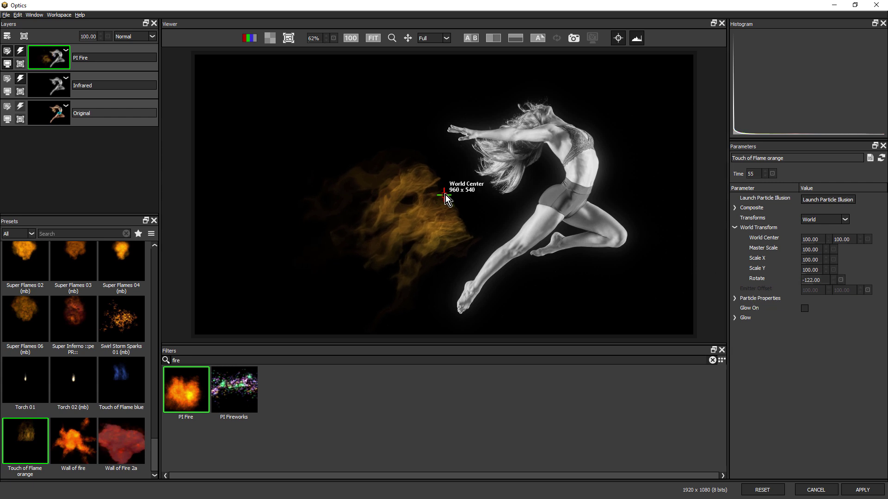
left_click_drag(445, 195, 559, 157)
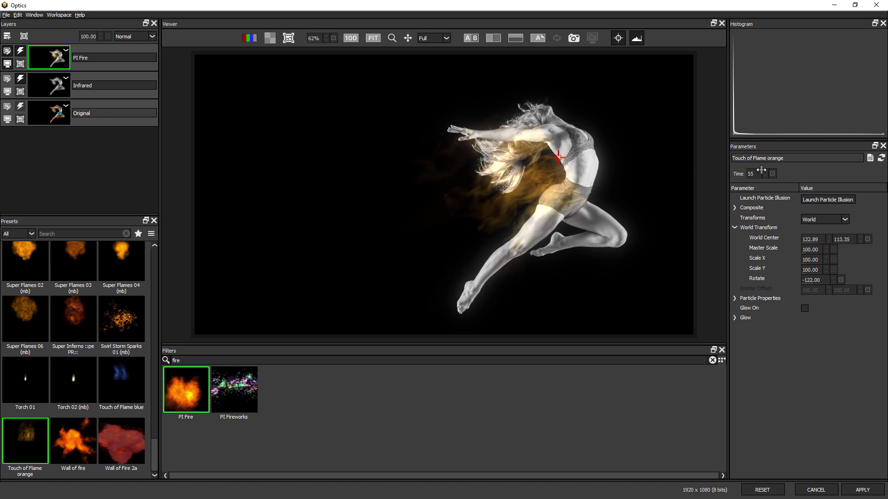
left_click_drag(750, 173, 766, 175)
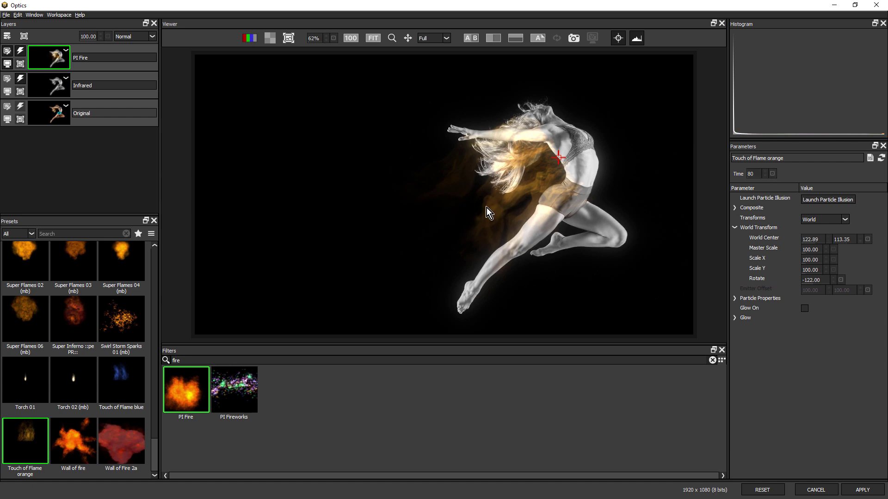
In Particle Properties, settle Number at 97, shrink Size to 112 and set Random Seed 35.
left_click(734, 299)
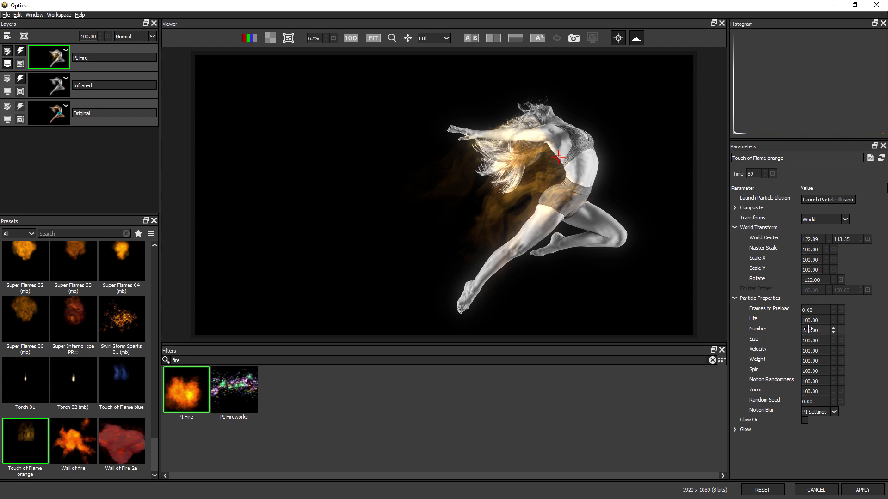
left_click_drag(806, 330, 813, 330)
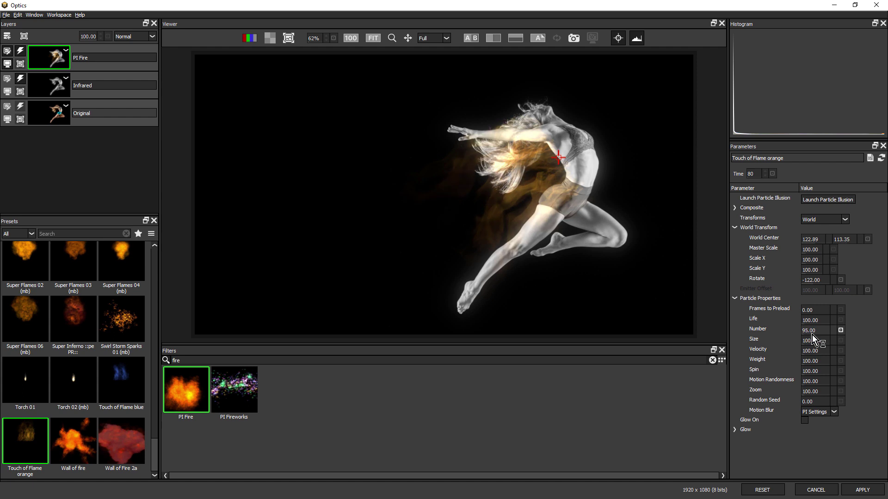
left_click_drag(809, 334, 824, 342)
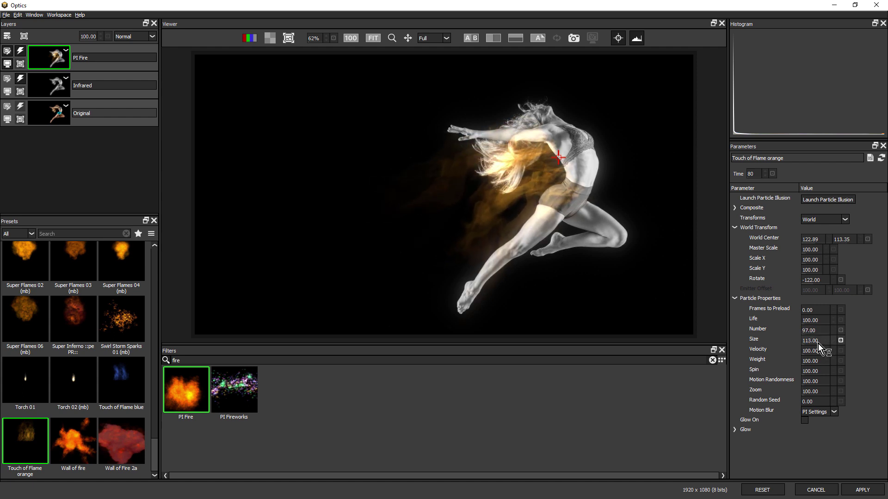
left_click_drag(817, 343, 813, 347)
left_click_drag(806, 402, 831, 401)
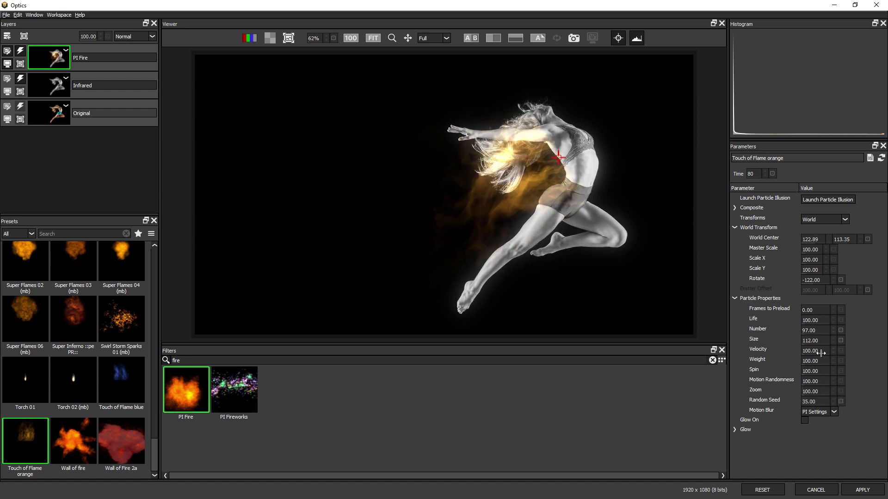
Try an orange #ff5500 tint on the flame composite, then reset Tint Color to white.
left_click(735, 208)
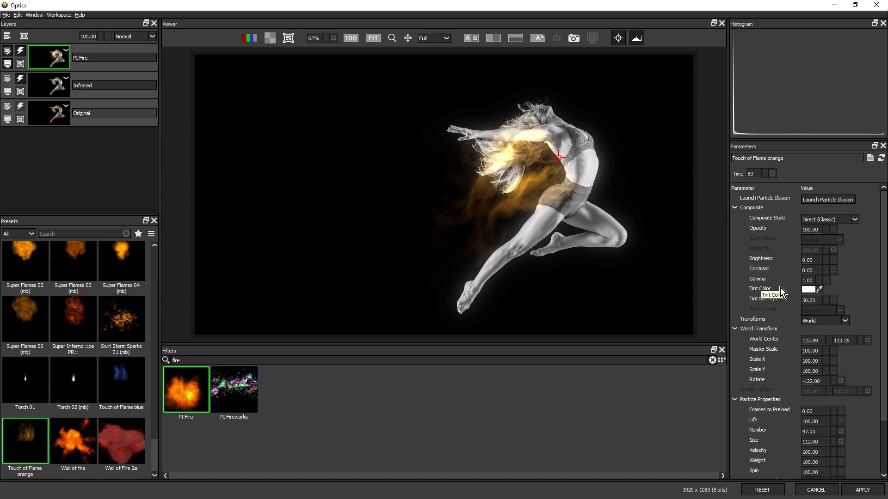
left_click(809, 290)
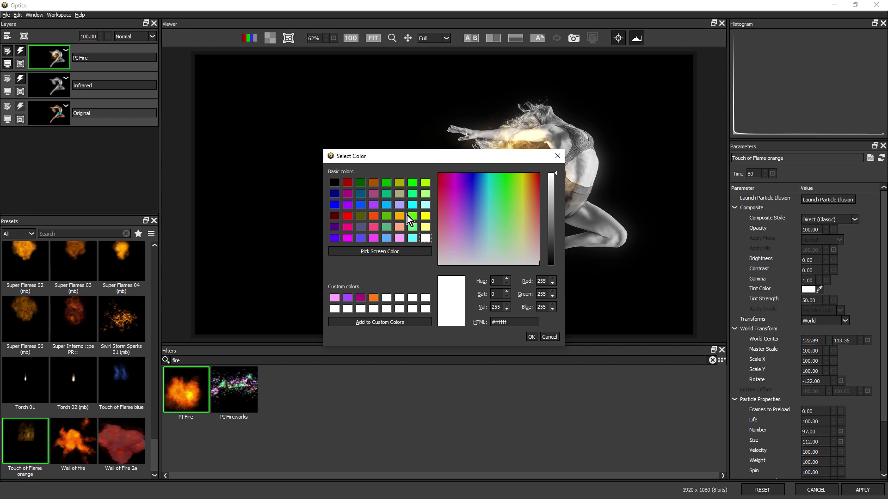
left_click(374, 216)
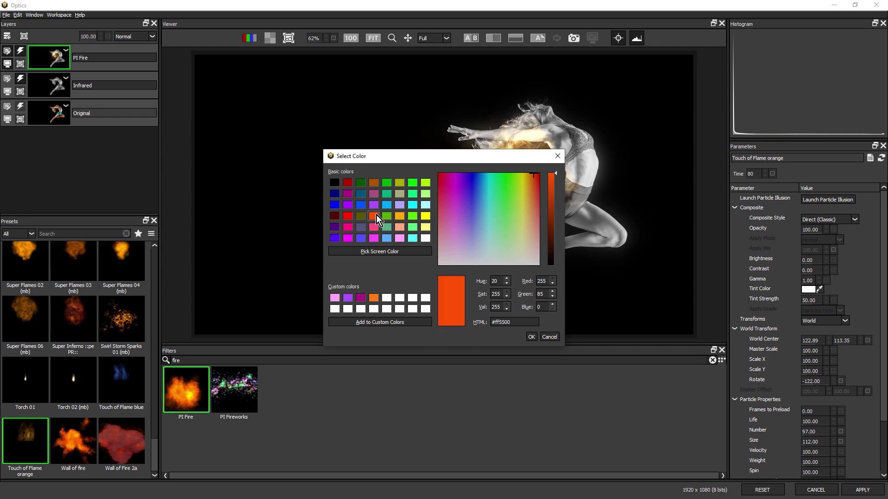
left_click(531, 337)
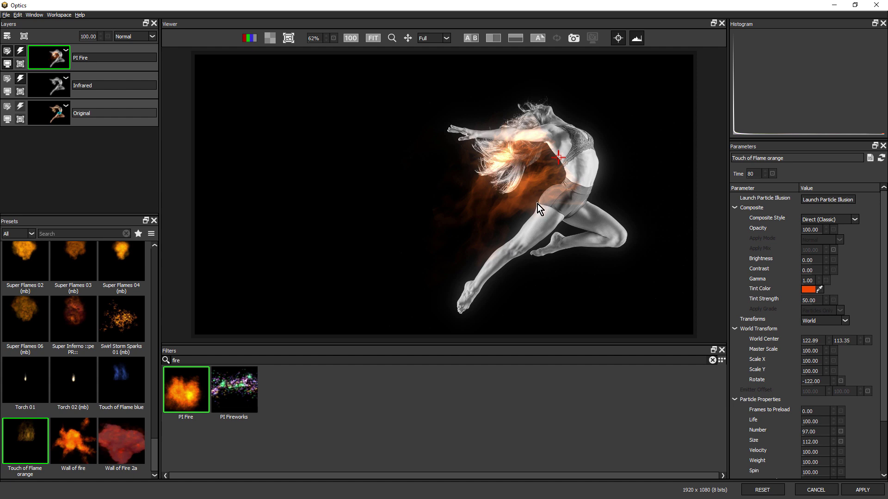
left_click(842, 292)
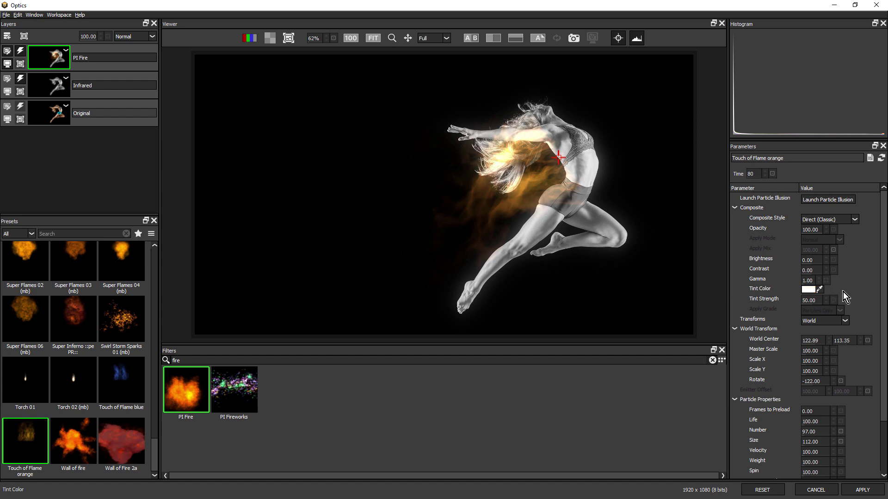
Open the Touch of Flame emitter in Particle Illusion, preview it, and expand the flames' general properties.
left_click(816, 201)
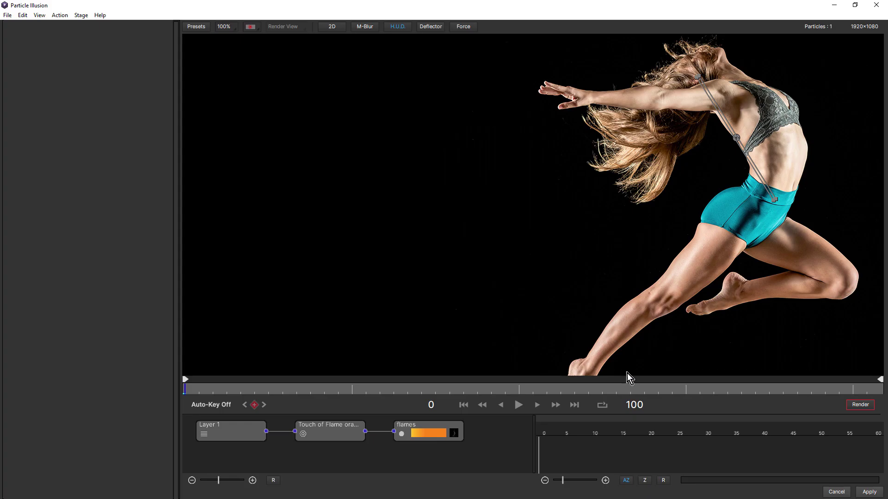
left_click_drag(551, 429, 748, 437)
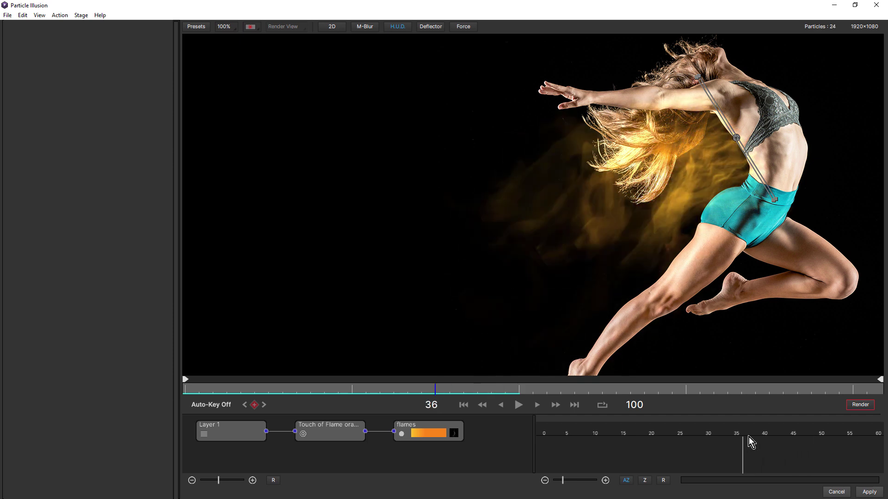
left_click(420, 431)
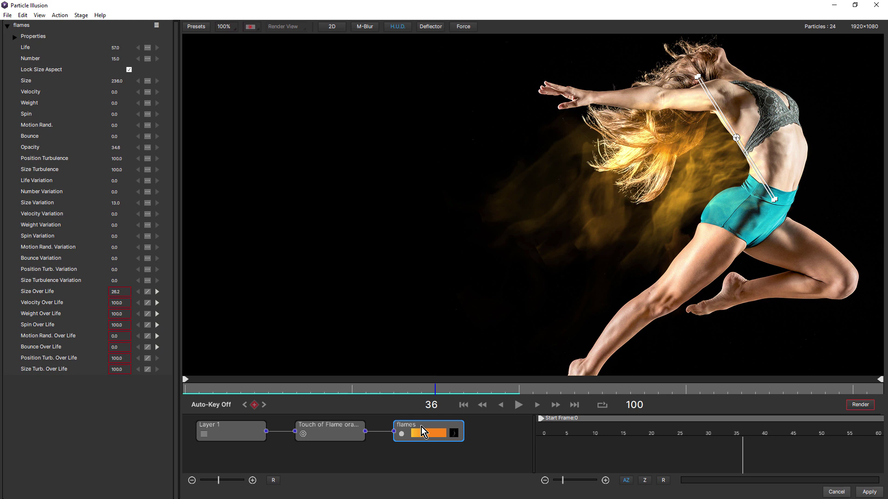
left_click(15, 37)
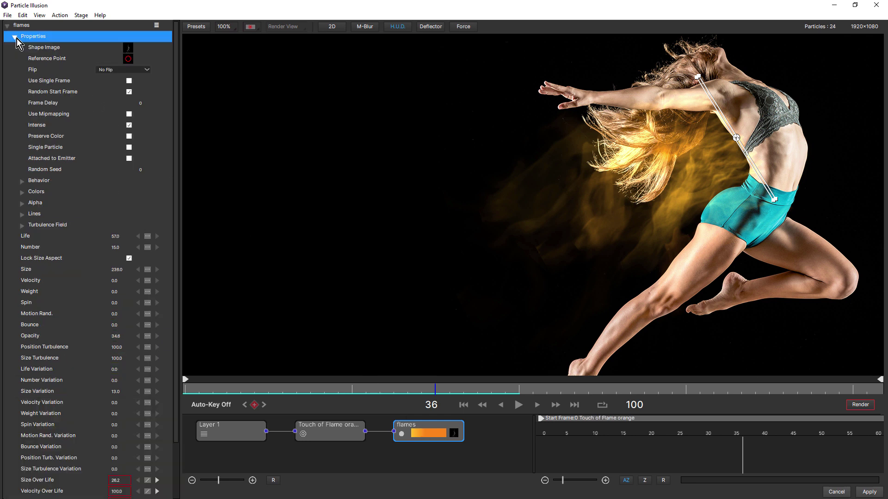
Add a new stop at the end of the flames' Colors gradient and colour it red-orange.
left_click(21, 194)
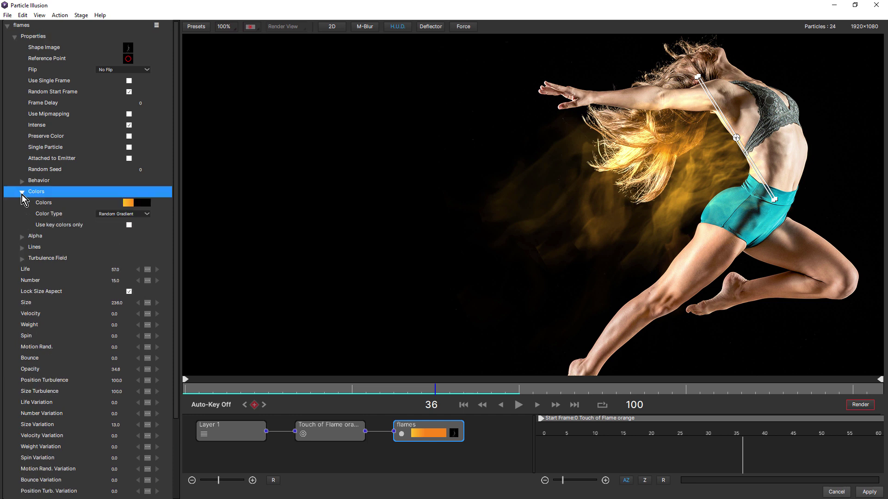
left_click(129, 203)
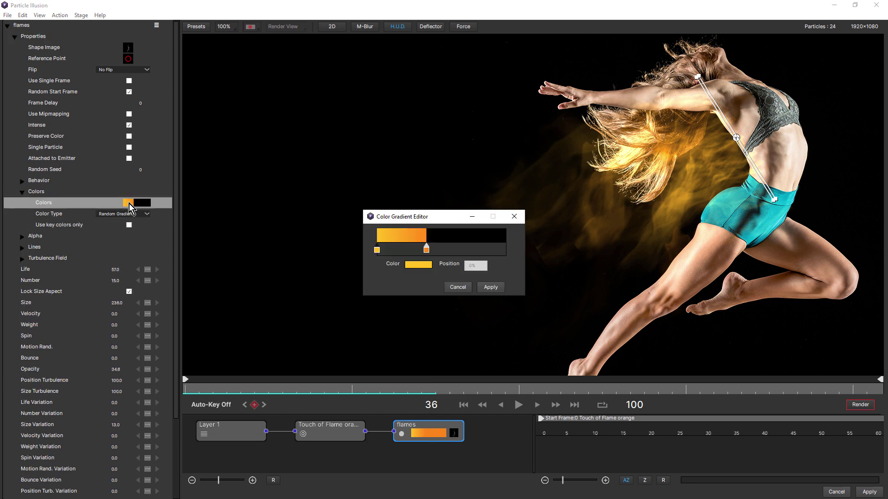
left_click(474, 249)
left_click_drag(476, 250, 510, 254)
double_click(507, 251)
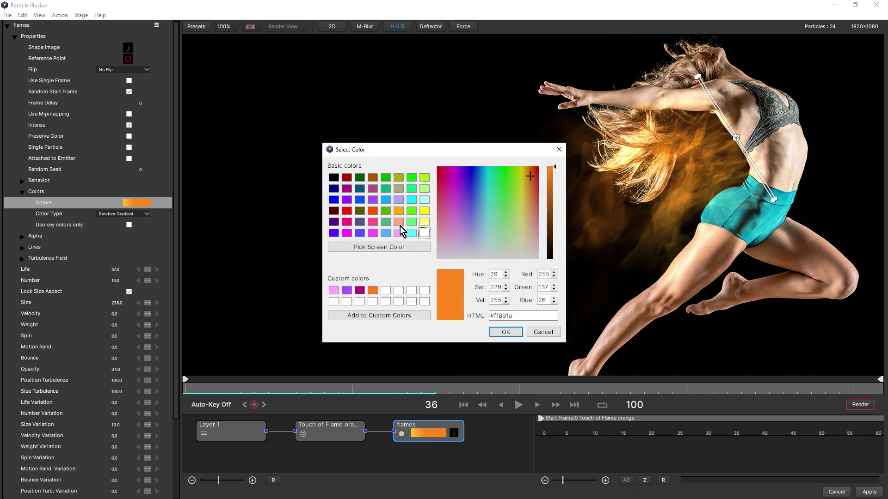
left_click(373, 211)
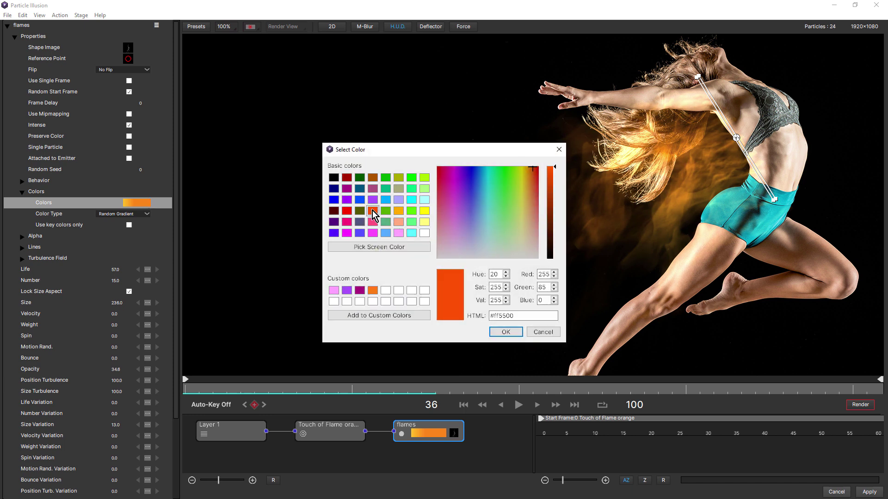
left_click(506, 332)
Shift the middle gradient stop to 43% and make the end stop pure red.
left_click_drag(426, 250, 433, 250)
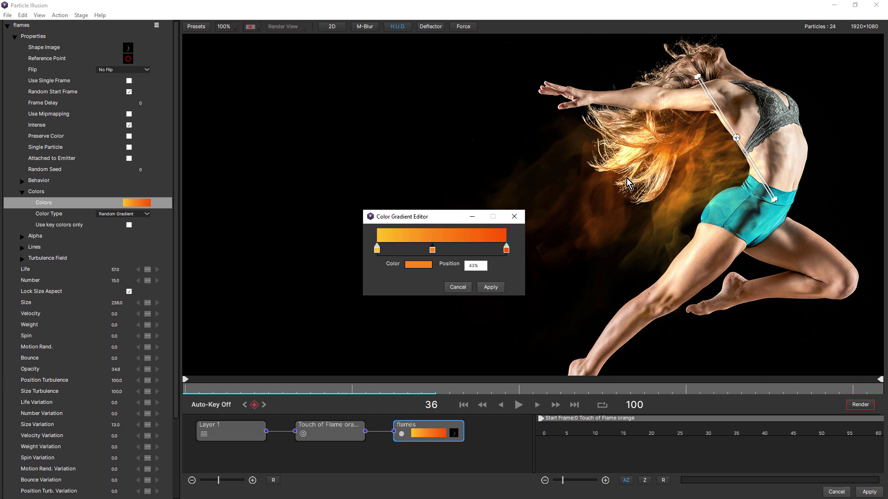
left_click(506, 250)
double_click(506, 252)
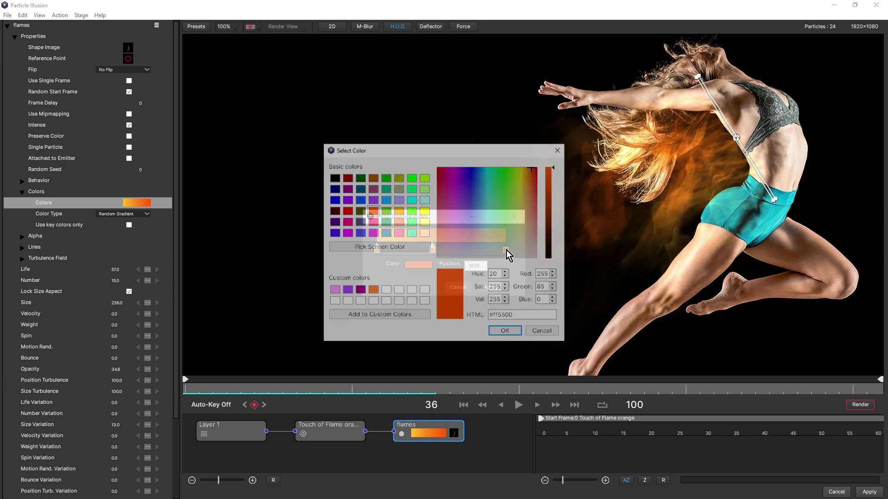
left_click(349, 212)
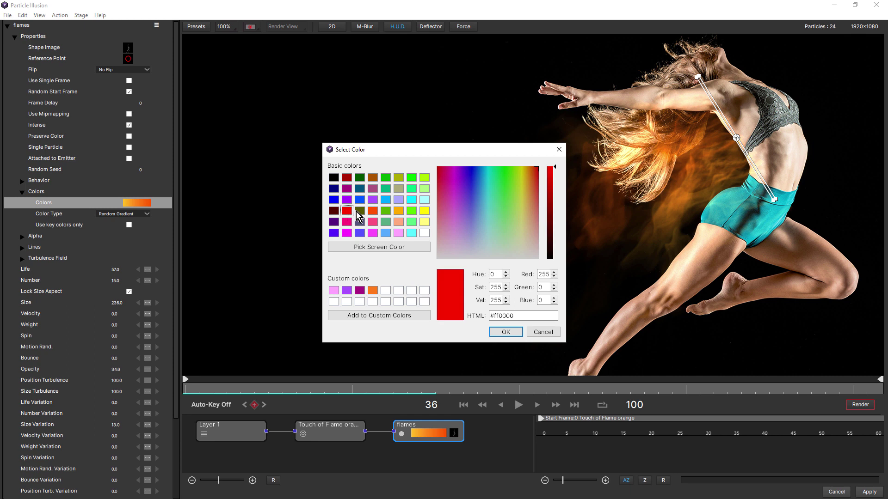
left_click(504, 333)
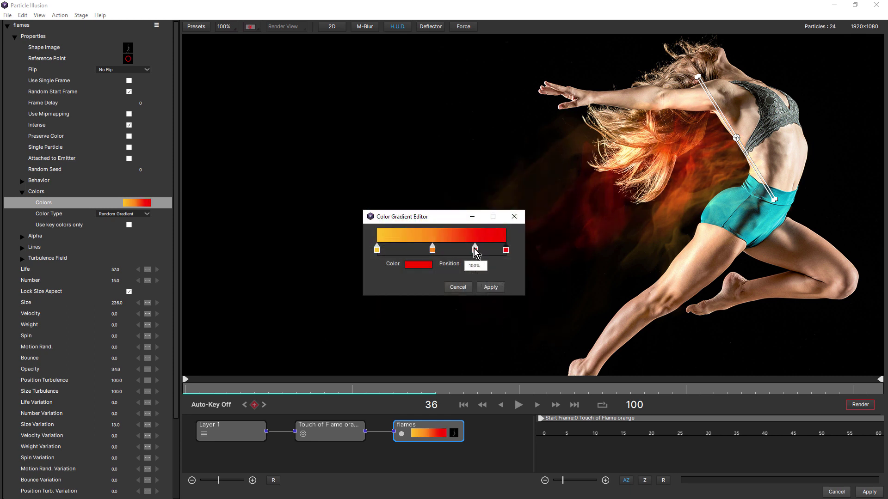
Colour the third gradient stop orange-red and apply the new flame gradient.
left_click(475, 250)
double_click(475, 251)
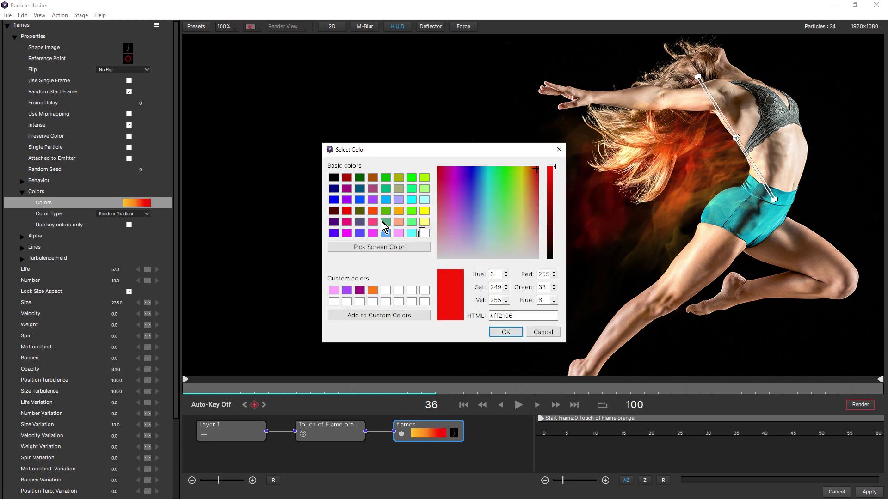
left_click(372, 211)
left_click(508, 333)
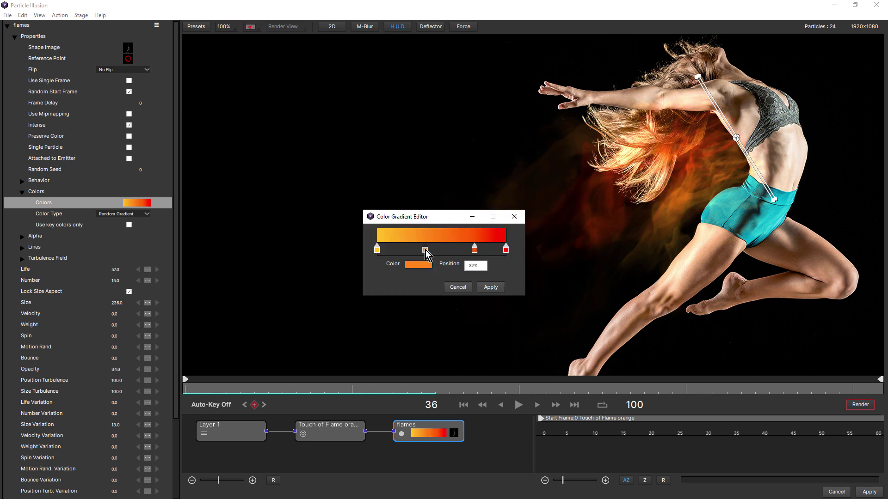
left_click(490, 287)
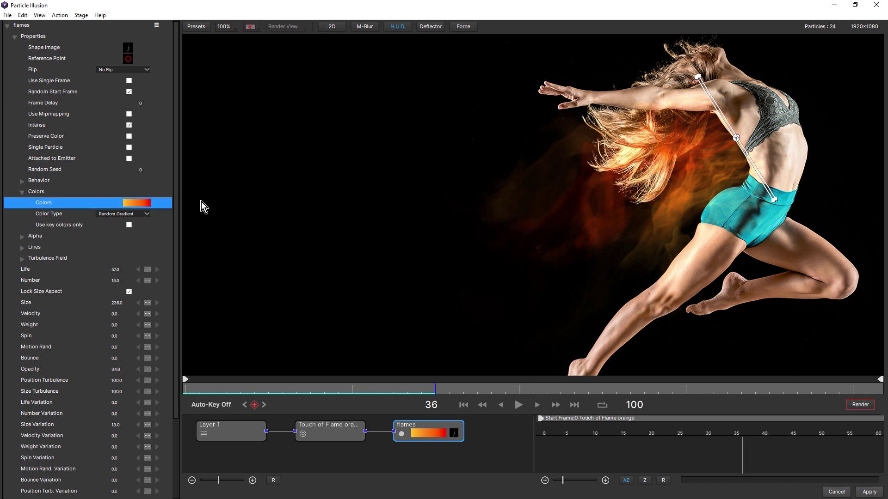
left_click_drag(179, 174, 180, 264)
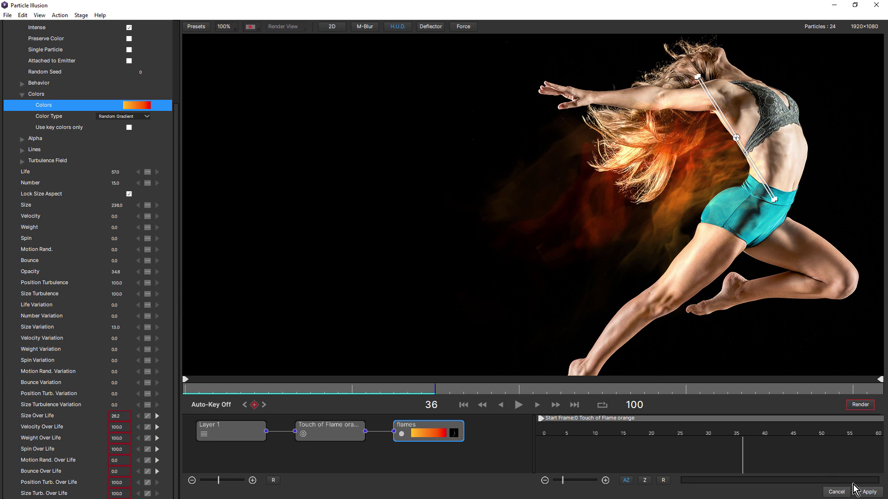
Apply the flame edits, then enlarge the FLUIDS FORCE area to 1098 × 732 and play the sparkles.
left_click(868, 492)
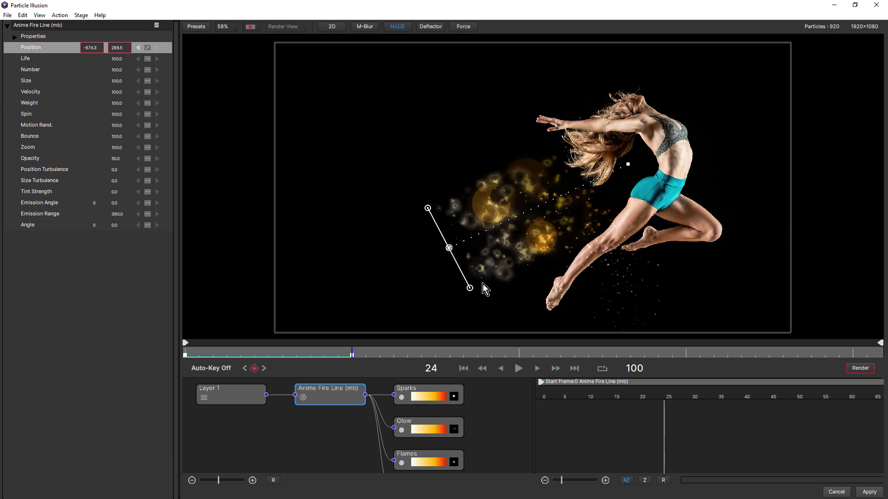
left_click_drag(357, 358, 339, 345)
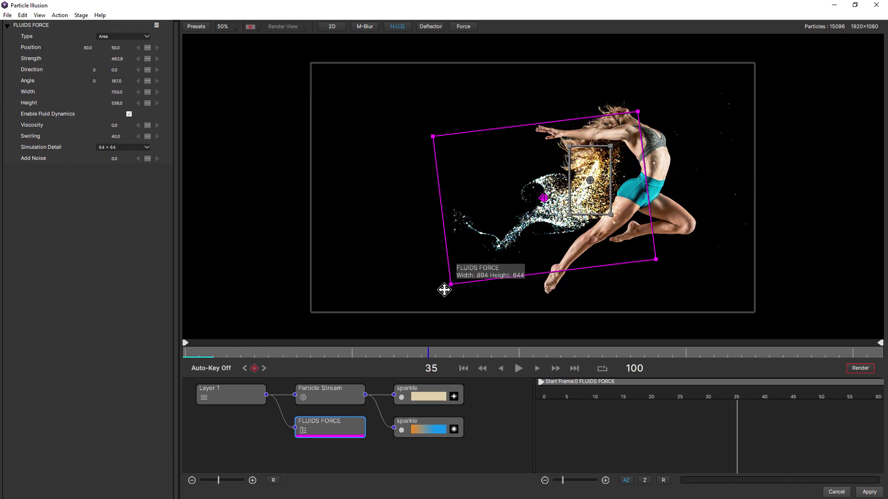
left_click_drag(444, 290, 428, 297)
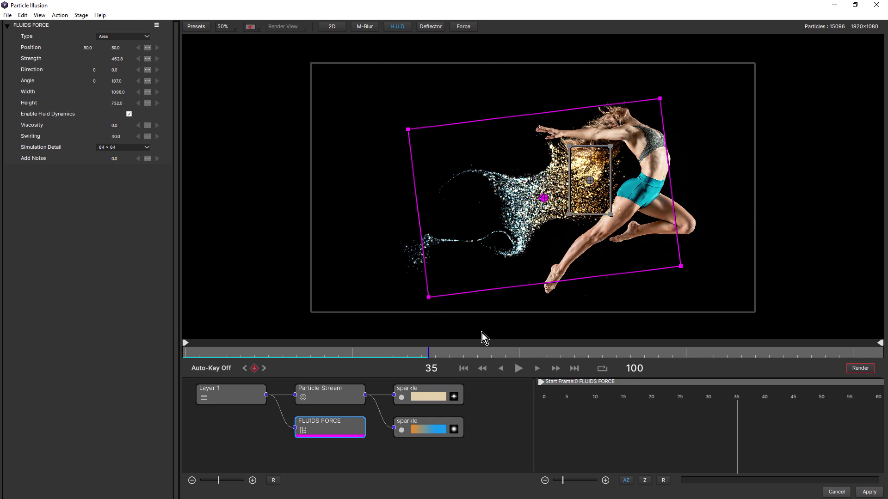
left_click(519, 369)
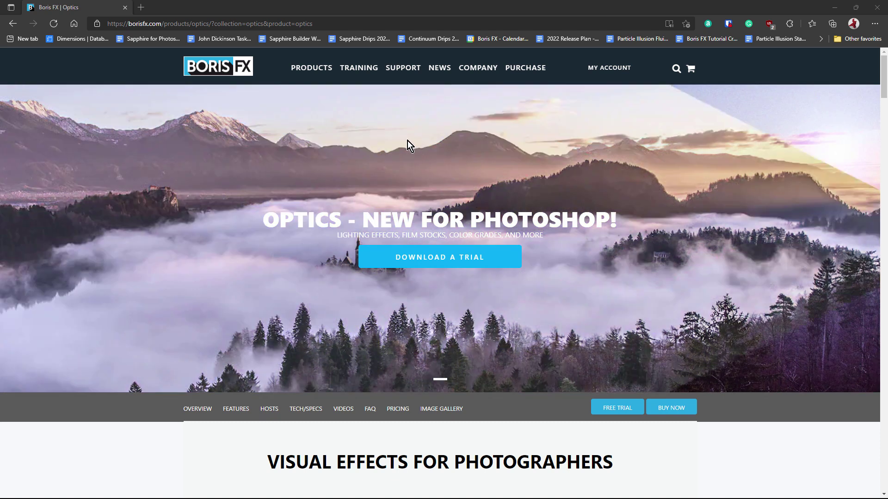
On borisfx.com, open All Videos under Training and play the Particle Illusion Getting Started installation video.
mouse_move(358, 73)
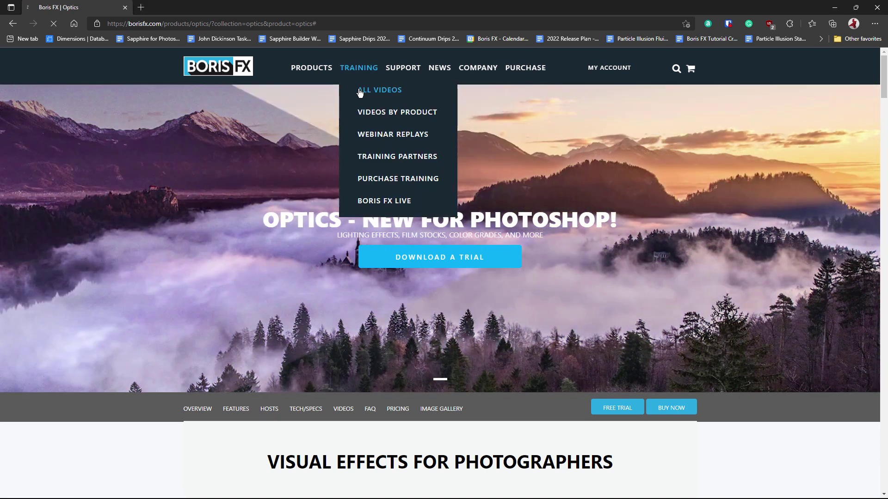
left_click(360, 91)
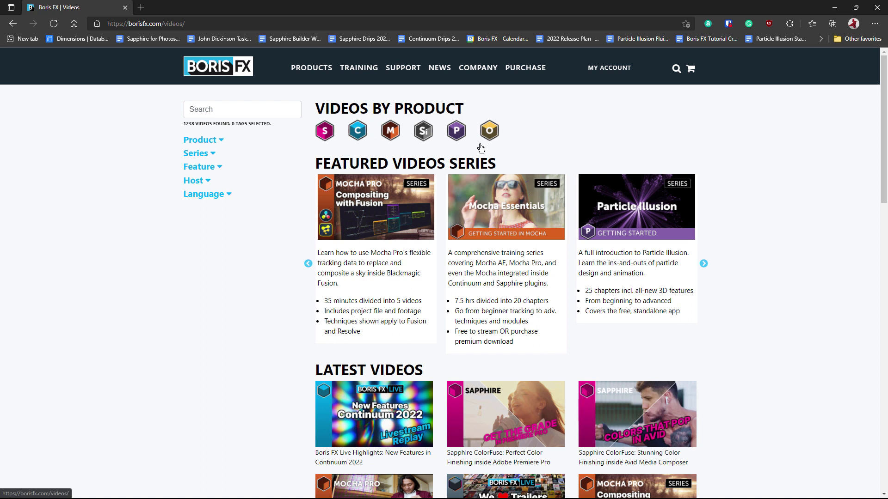
left_click(633, 211)
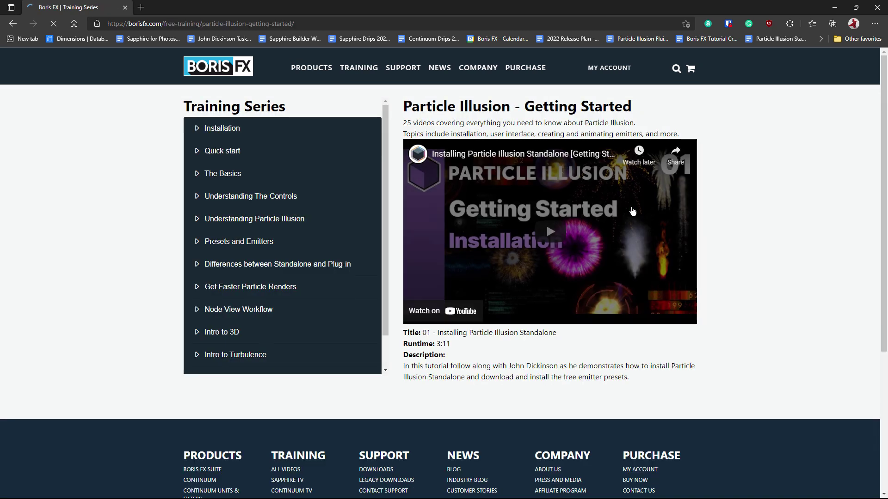
left_click(551, 232)
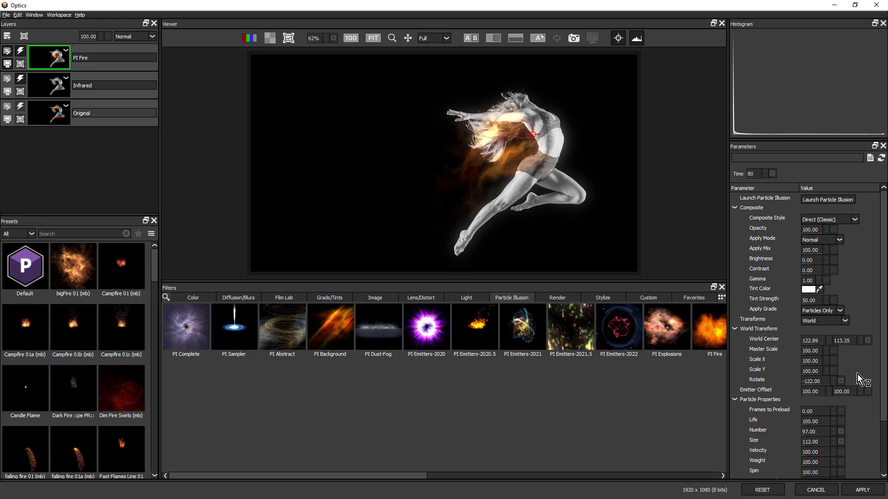
Add a Paint mask to PI Fire, enlarge the brush, and paint the fire over the dancer's hair.
left_click(24, 36)
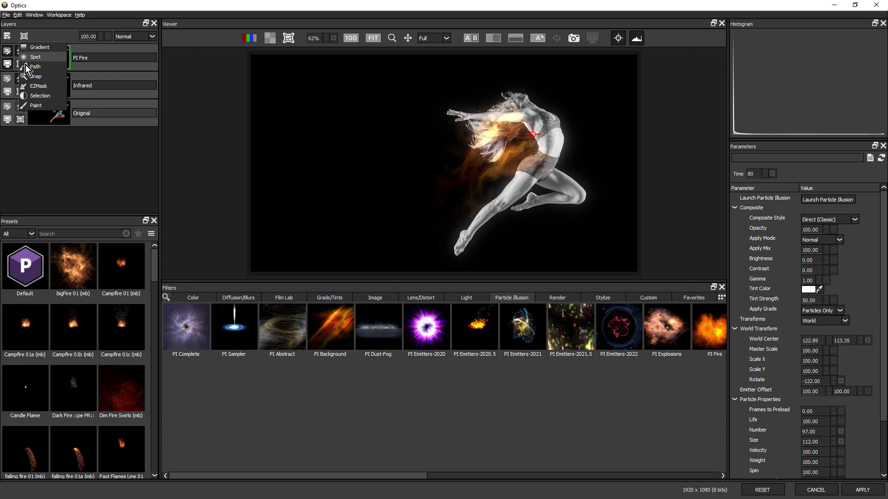
left_click(42, 105)
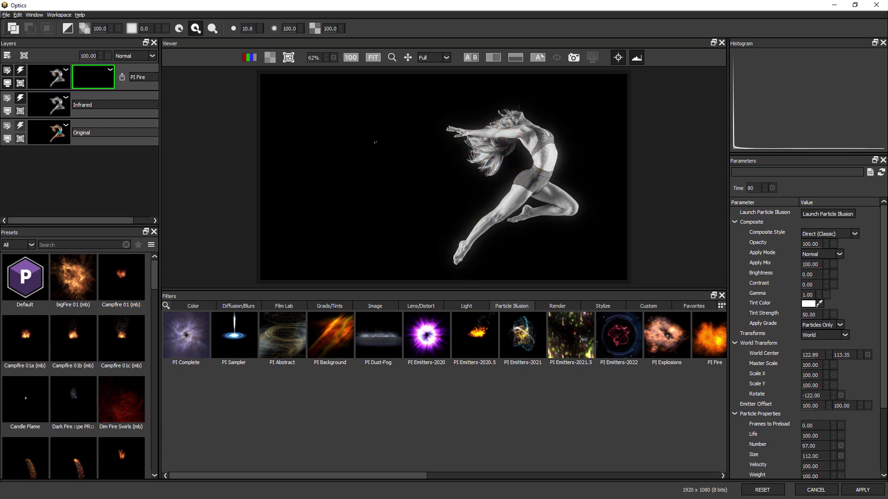
scroll(513, 150, "up", 5)
scroll(512, 150, "up", 3)
left_click(500, 145)
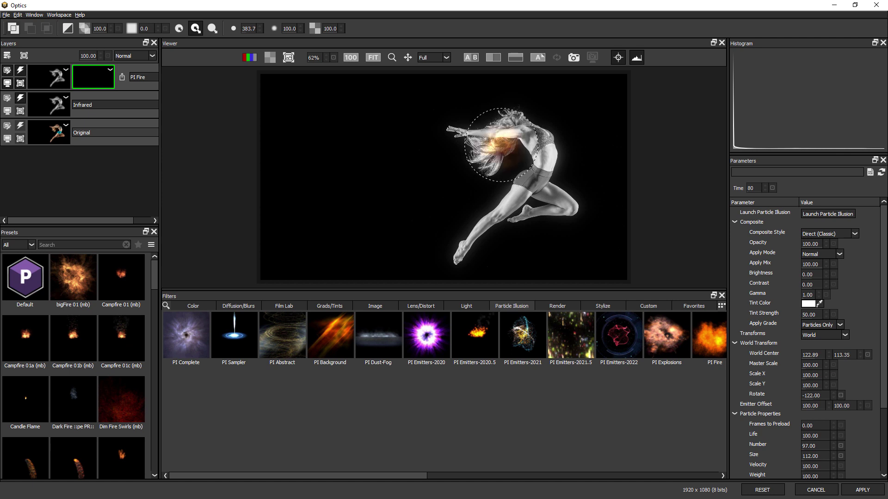
mouse_move(501, 145)
left_mouse_down()
mouse_move(463, 173)
mouse_move(523, 123)
mouse_move(440, 196)
mouse_move(463, 169)
mouse_move(402, 214)
mouse_move(494, 123)
mouse_move(452, 132)
mouse_move(506, 122)
mouse_move(520, 132)
mouse_move(452, 188)
mouse_move(464, 192)
mouse_move(426, 212)
mouse_move(462, 134)
mouse_move(496, 118)
mouse_move(459, 135)
mouse_move(507, 153)
mouse_move(495, 149)
mouse_move(508, 144)
mouse_move(477, 131)
mouse_move(508, 144)
mouse_move(517, 205)
left_mouse_up()
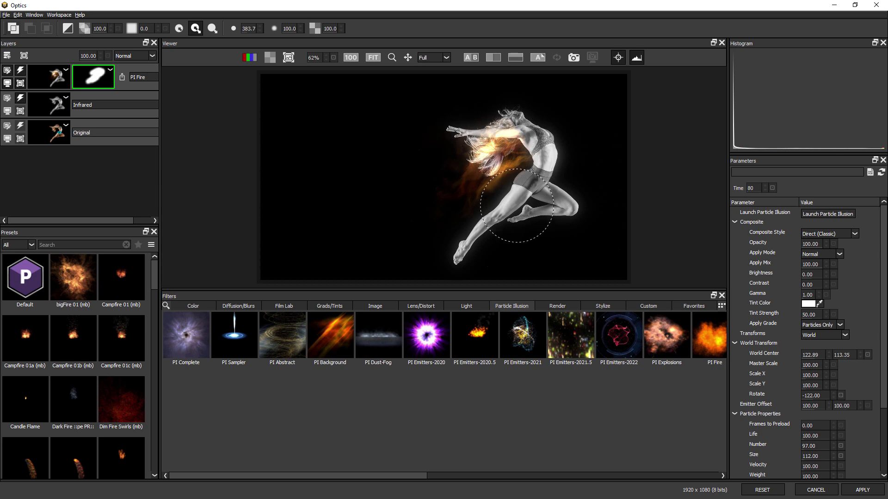
Duplicate the PI Fire layer, delete the copy's mask, and move its fire lower on the dancer.
left_click(66, 70)
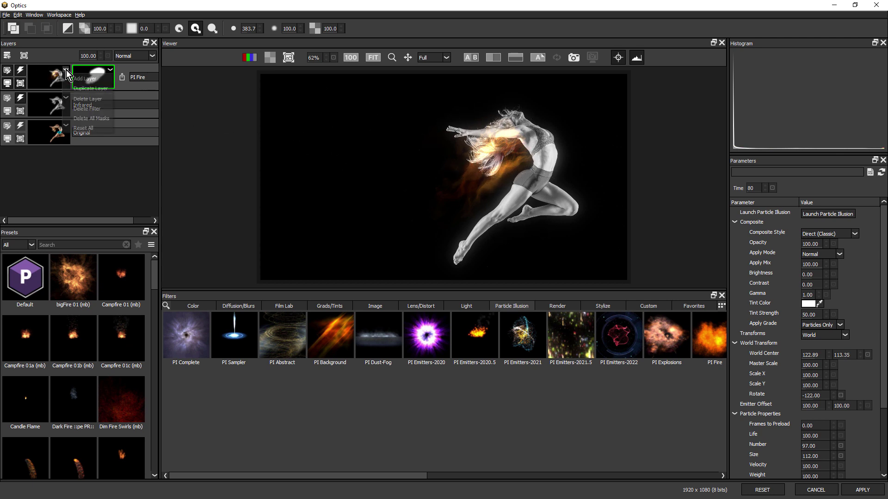
left_click(81, 87)
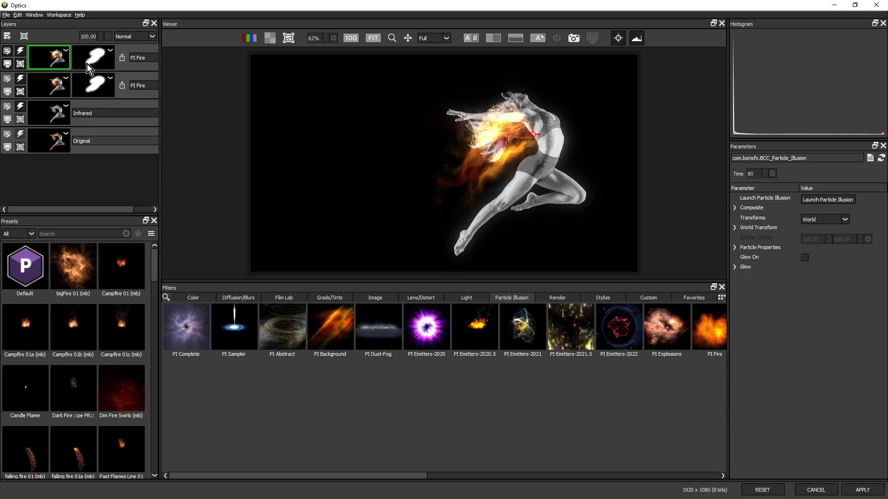
left_click(109, 50)
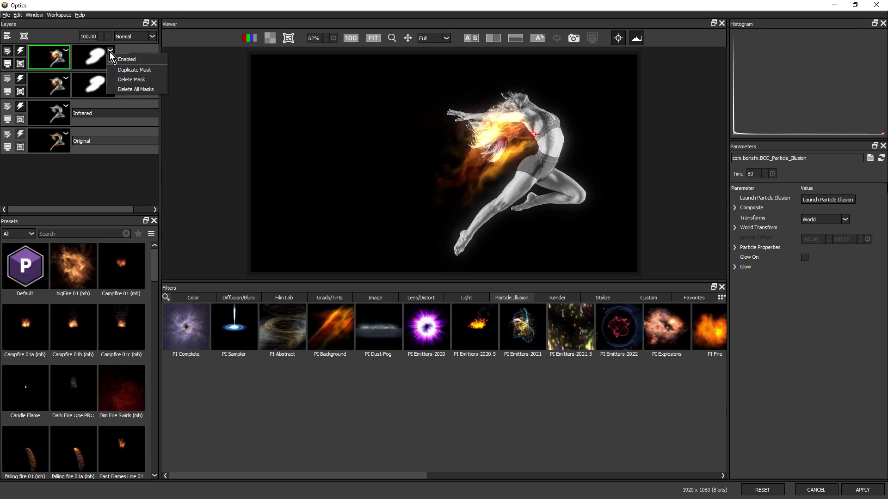
left_click(124, 79)
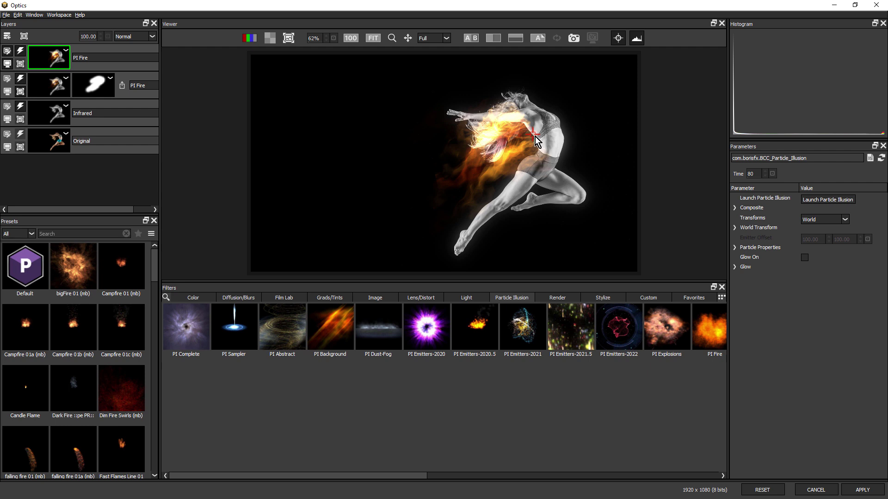
left_click_drag(548, 166, 574, 196)
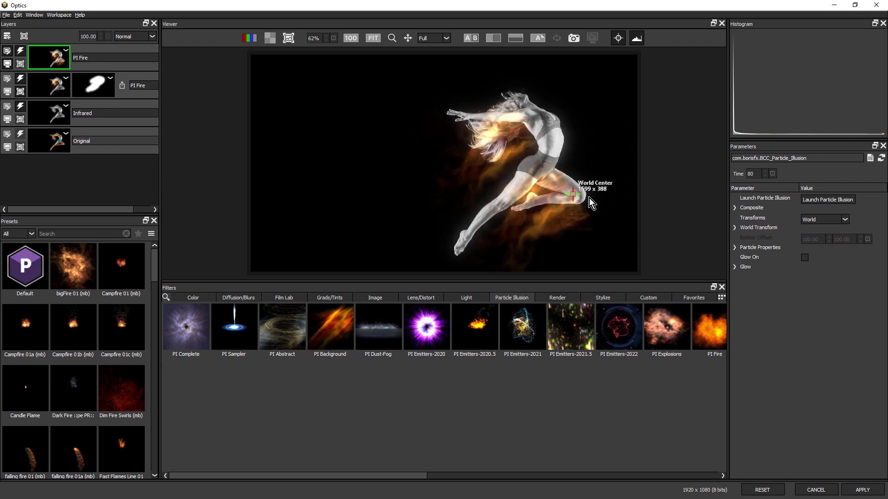
Rotate the knee emitter to -135, shift it slightly, and change Random Seed to 56.
left_click(734, 228)
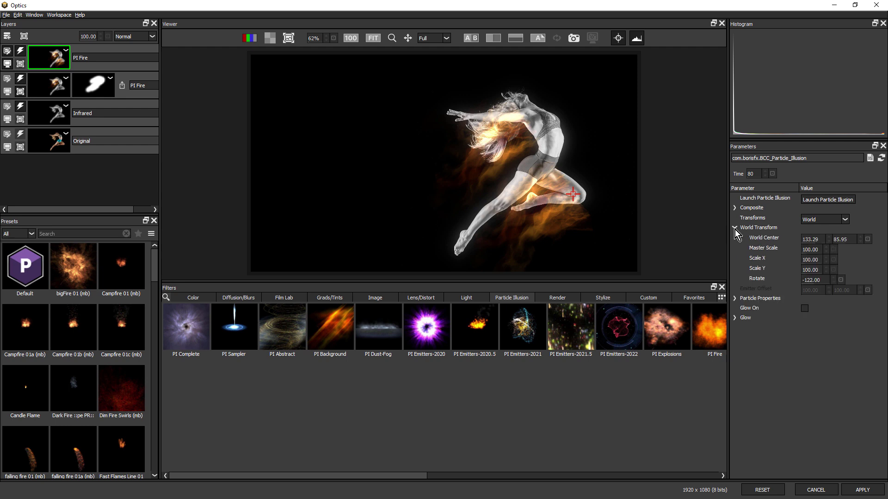
left_click_drag(809, 280, 809, 282)
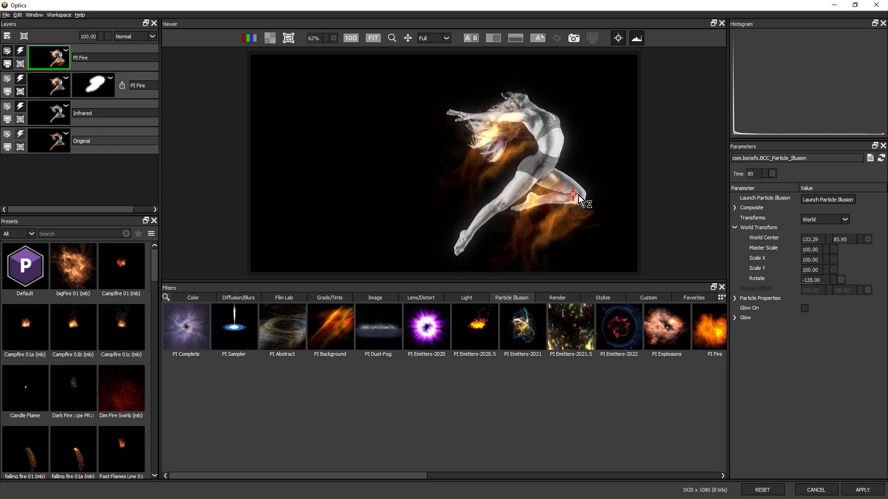
left_click_drag(572, 193, 567, 186)
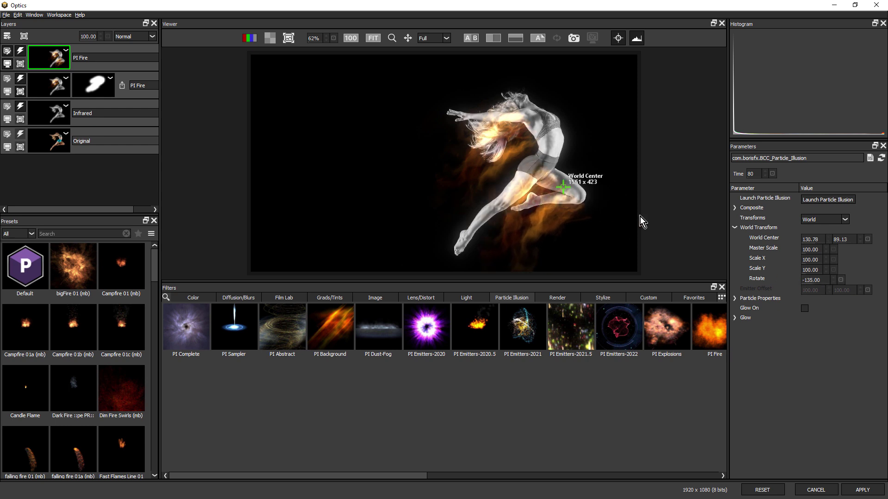
left_click(735, 299)
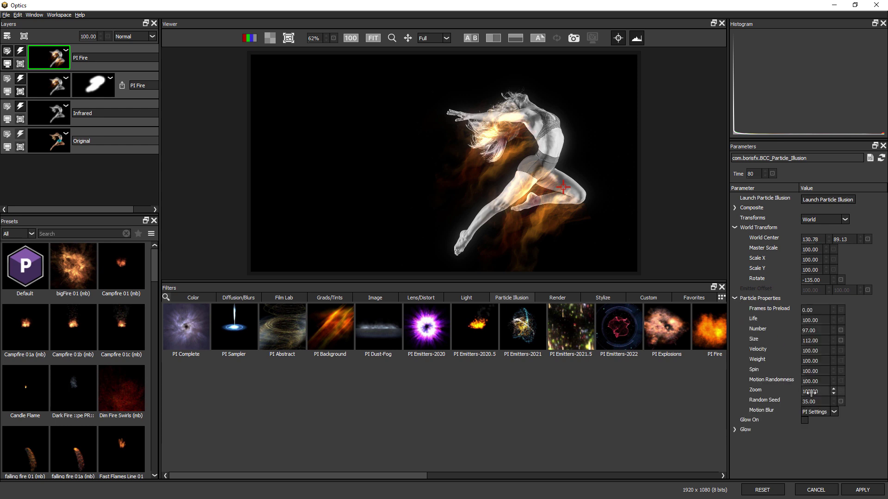
left_click_drag(808, 402, 822, 401)
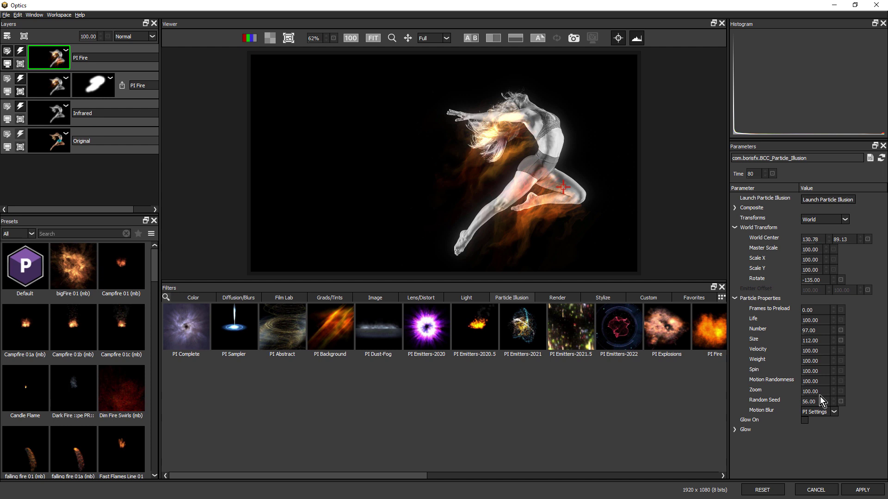
Add a Paint mask to the knee fire and brush it over the thigh and knee.
left_click(25, 36)
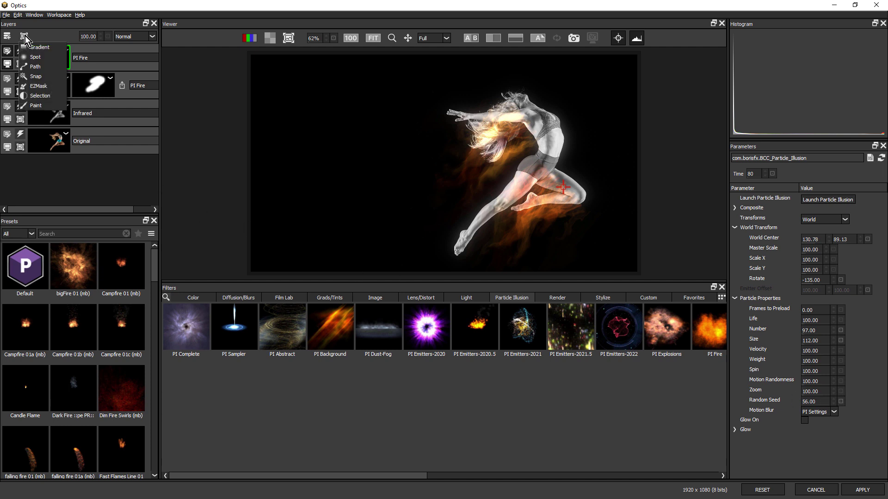
left_click(41, 105)
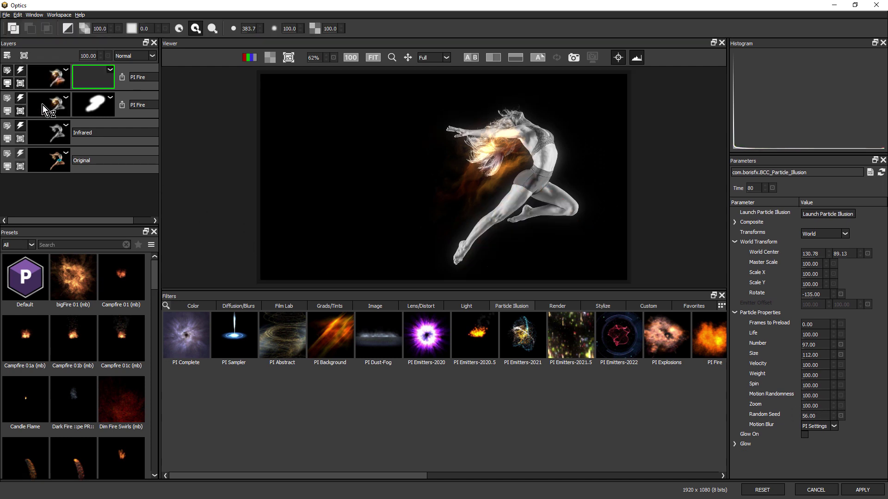
mouse_move(520, 198)
left_mouse_down()
mouse_move(509, 181)
mouse_move(477, 213)
mouse_move(491, 216)
mouse_move(482, 230)
mouse_move(530, 191)
mouse_move(463, 251)
mouse_move(527, 185)
mouse_move(546, 182)
mouse_move(510, 226)
mouse_move(544, 188)
mouse_move(565, 182)
left_mouse_up()
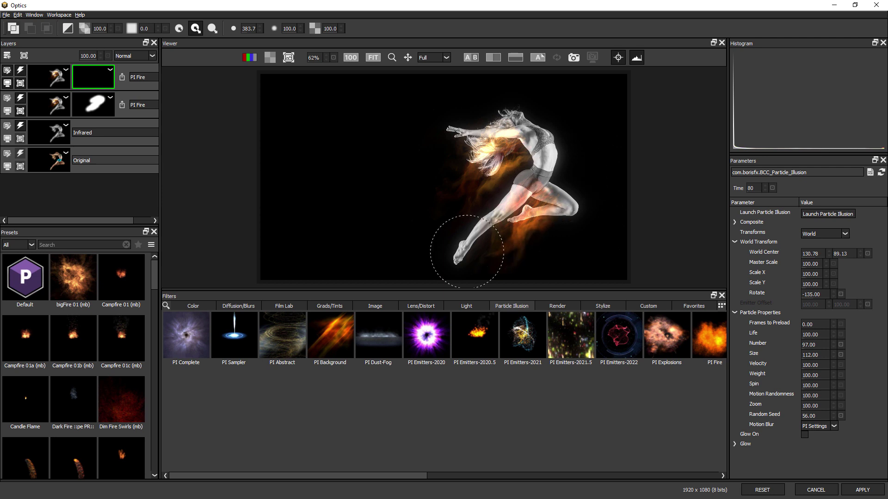
Duplicate the top fire layer, delete its mask, and move the new emitter up to the chest.
left_click(65, 70)
left_click(79, 87)
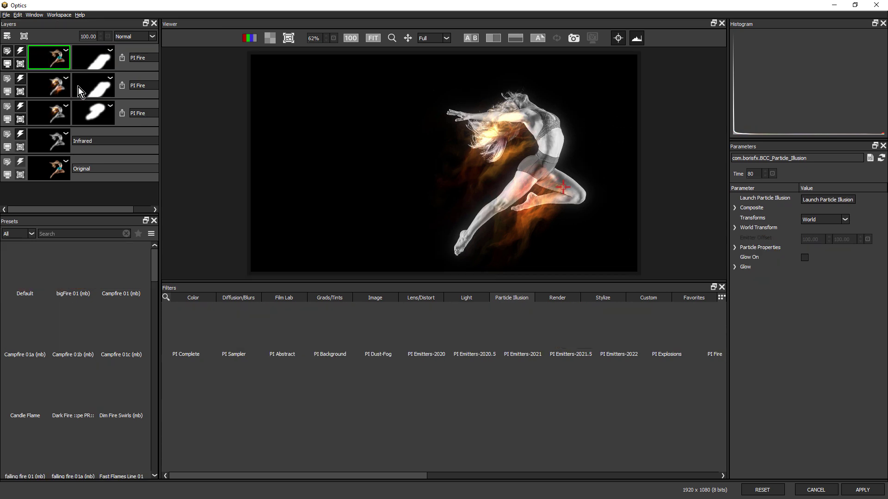
left_click(110, 51)
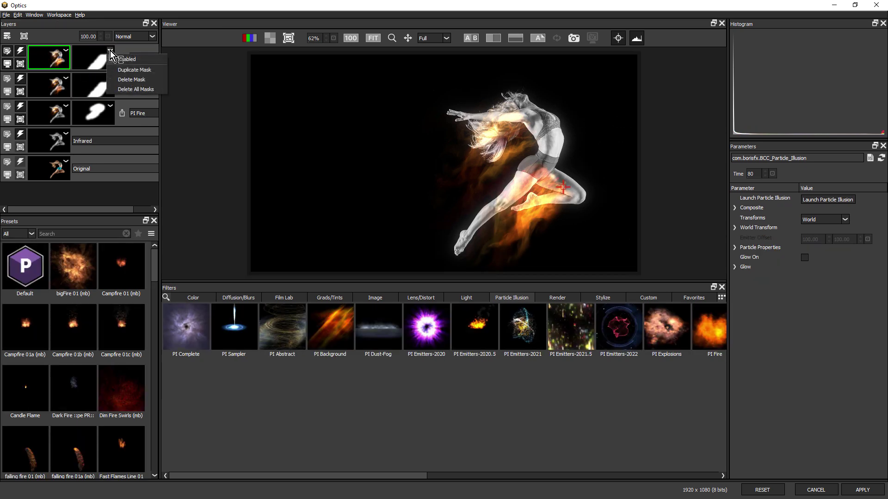
left_click(126, 88)
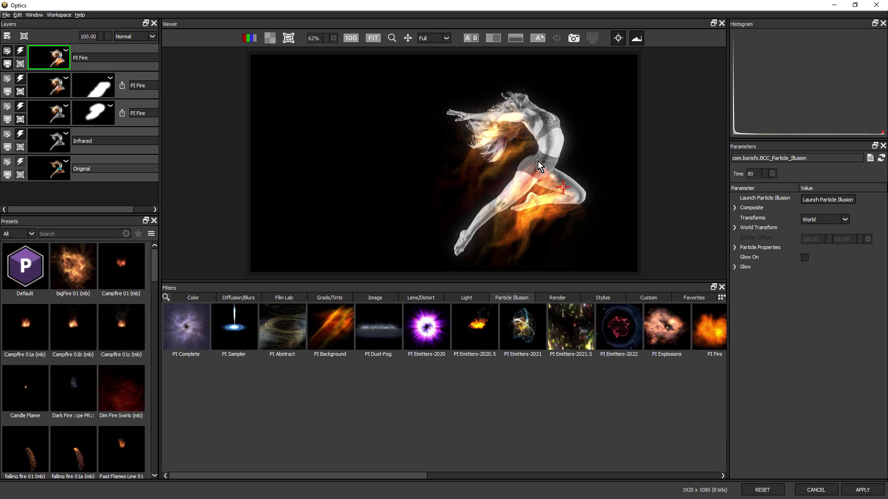
left_click_drag(565, 187, 545, 142)
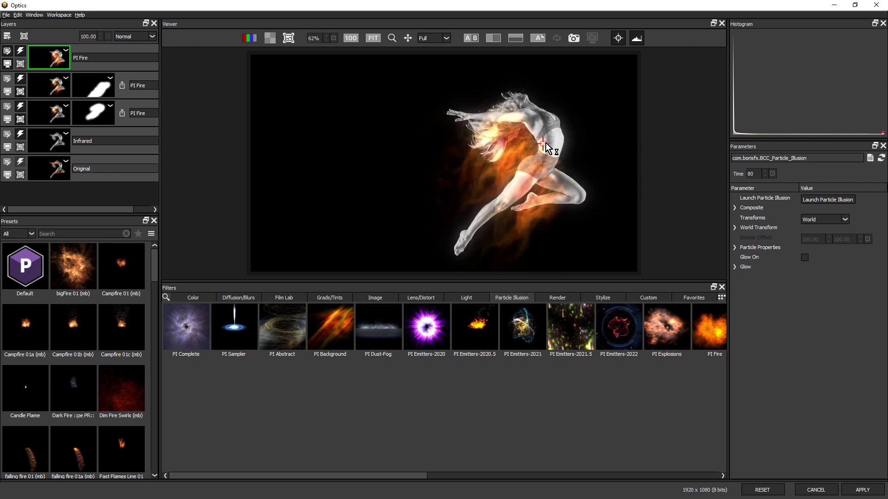
Shrink the chest fire's particle Size to 64 and advance the simulation to a later frame.
left_click(734, 248)
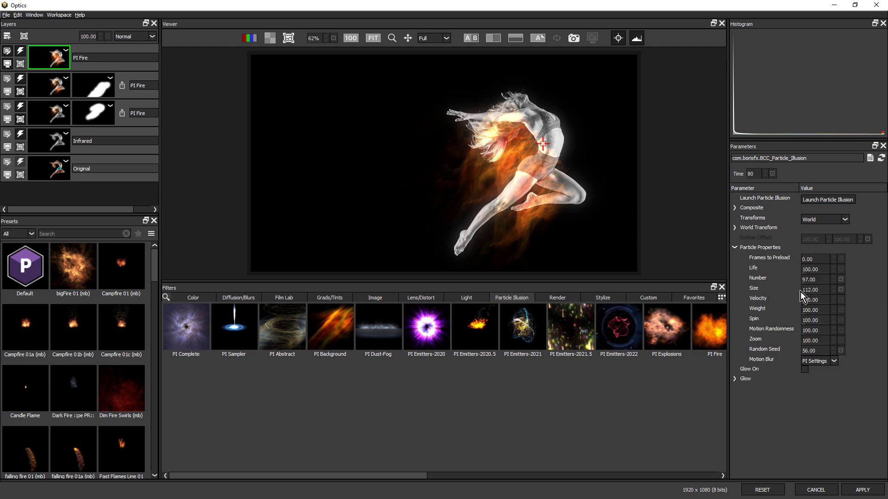
left_click_drag(798, 290, 781, 296)
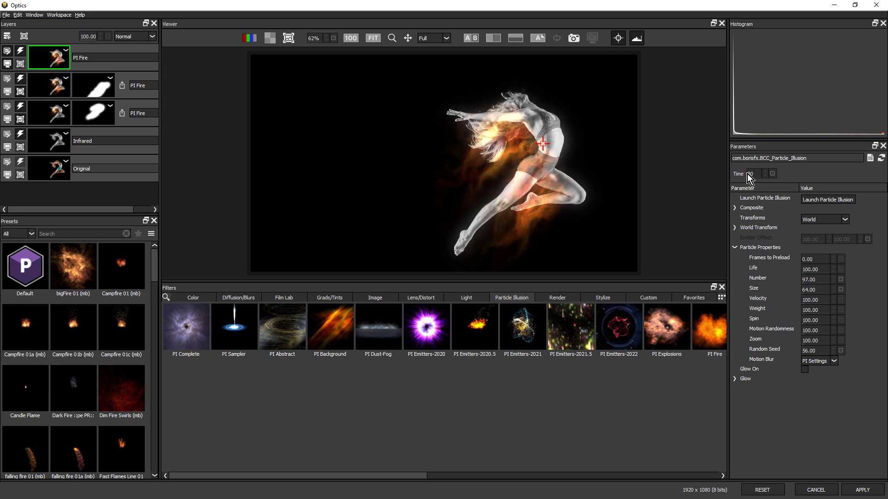
left_click_drag(761, 174, 756, 182)
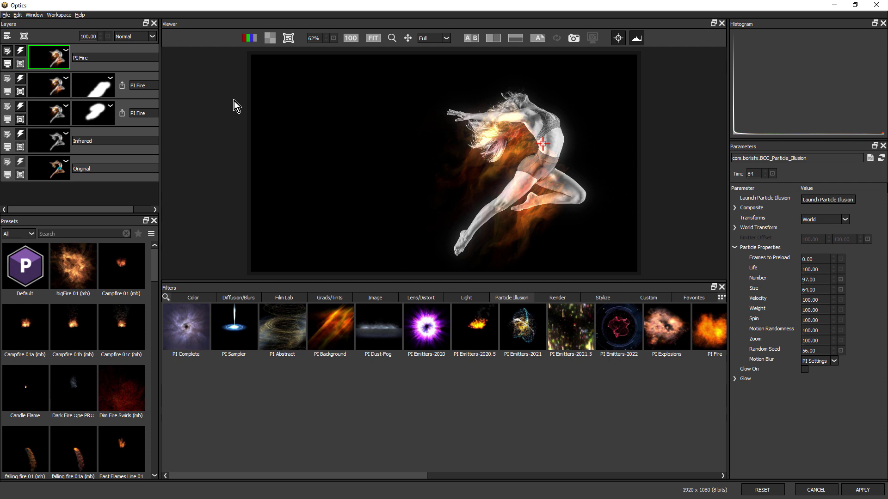
Nudge the second fire emitter, then paint a mask on the chest fire over the torso and hip with a brush of about 245.
left_click(57, 87)
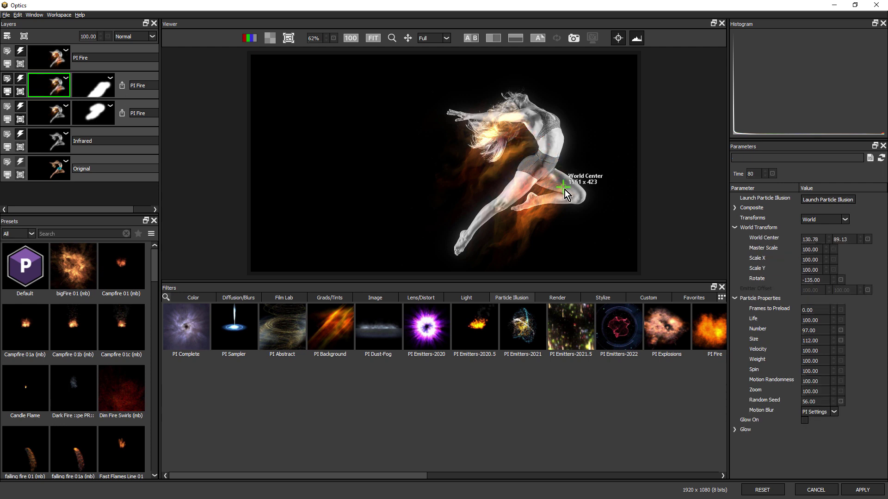
left_click_drag(564, 190, 570, 187)
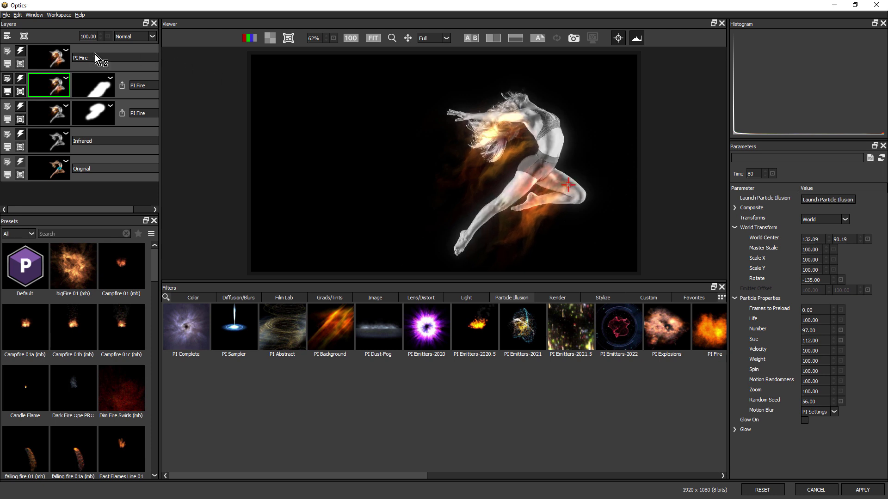
left_click(46, 56)
left_click(24, 36)
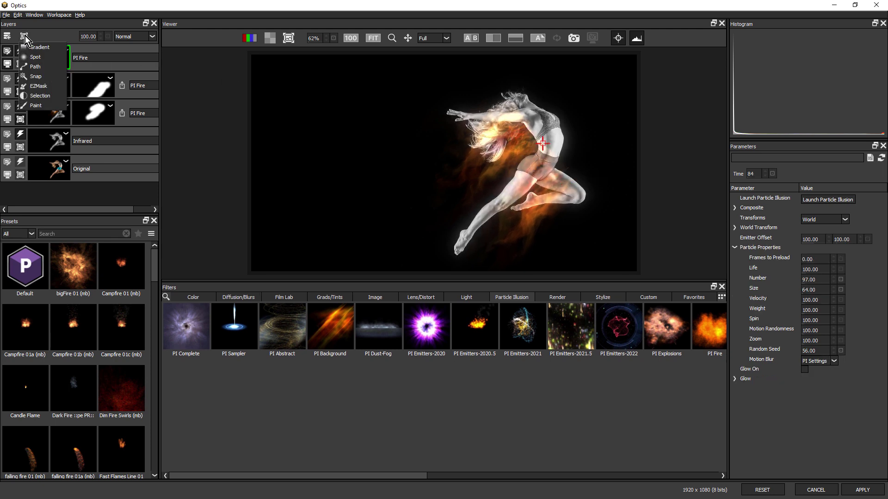
left_click(36, 105)
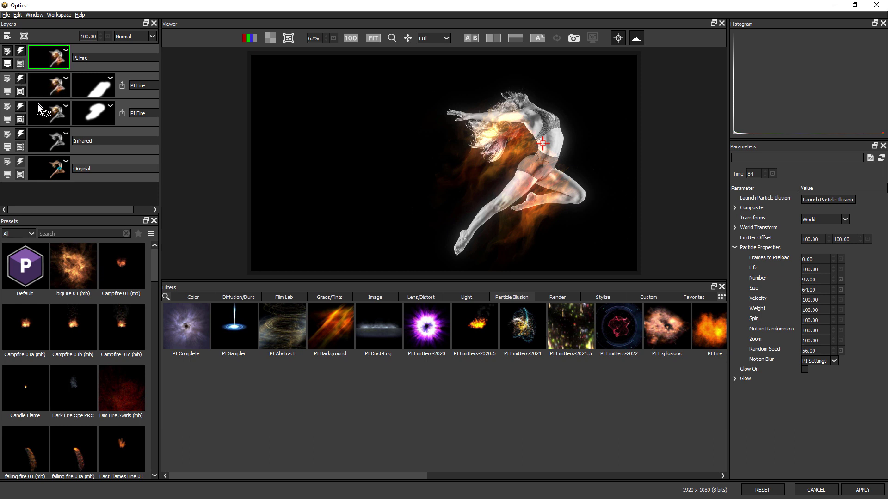
left_click_drag(513, 160, 522, 161)
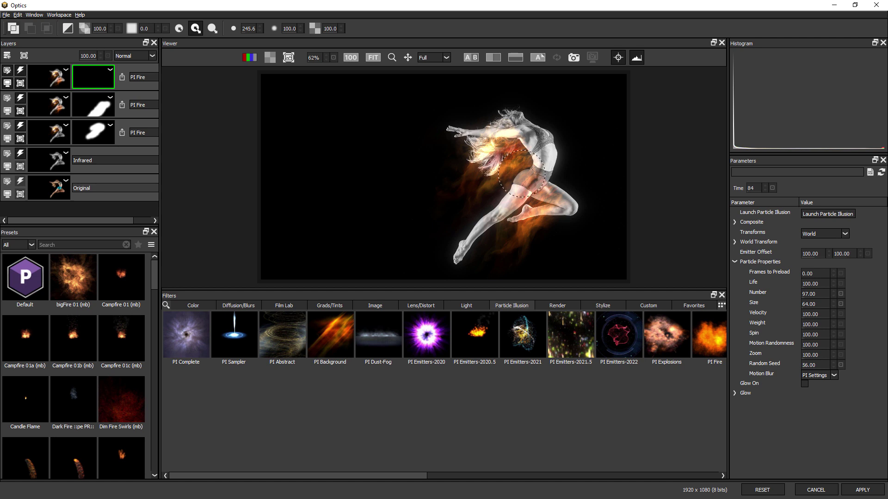
left_click_drag(486, 213, 494, 204)
Add a new layer with the PI Sparkles filter set to the Holiday Sparkle Area 02 preset.
left_click(8, 56)
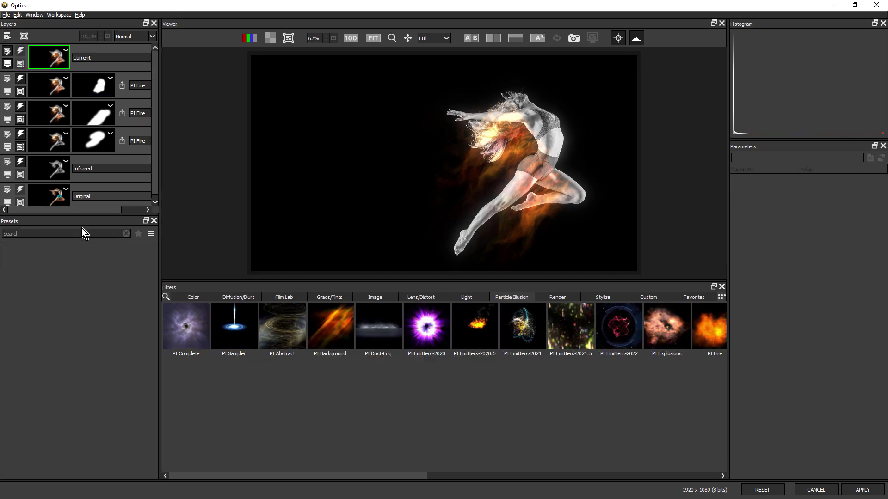
left_click(166, 297)
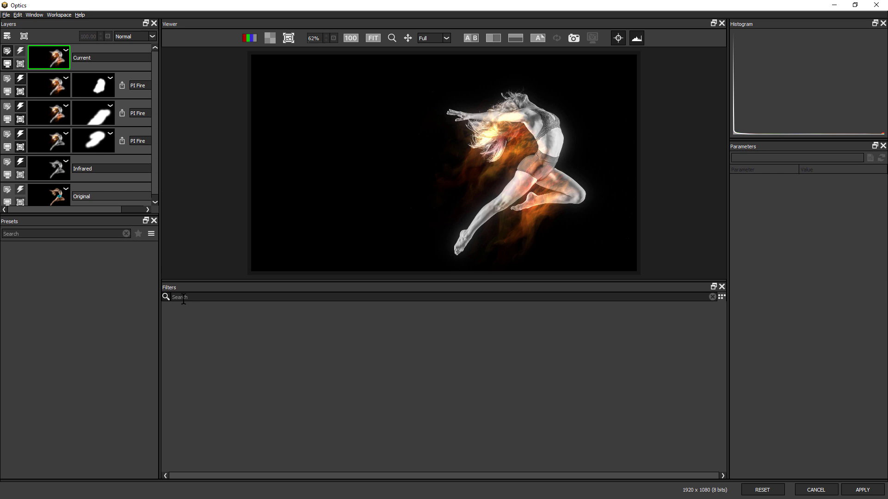
type("spark")
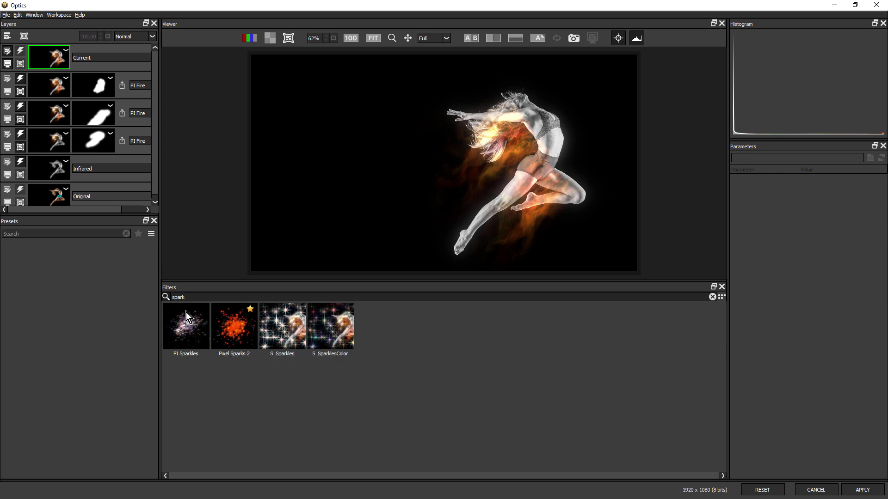
left_click(184, 330)
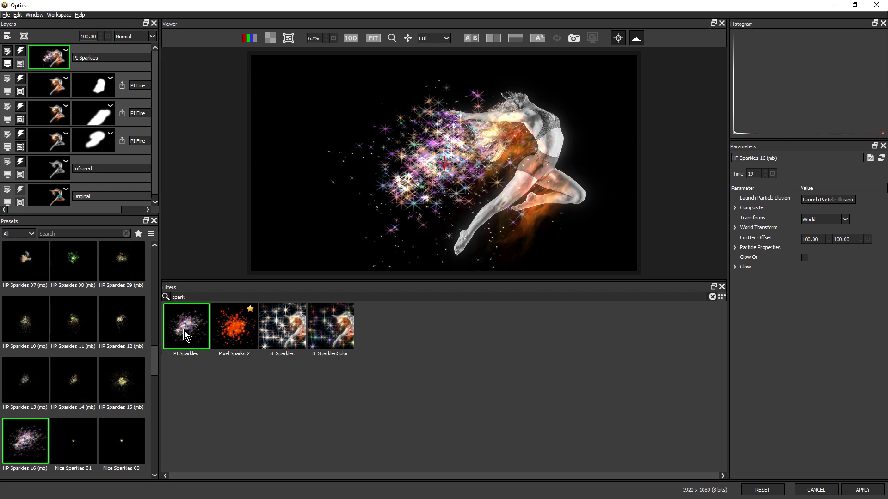
left_click_drag(156, 357, 155, 323)
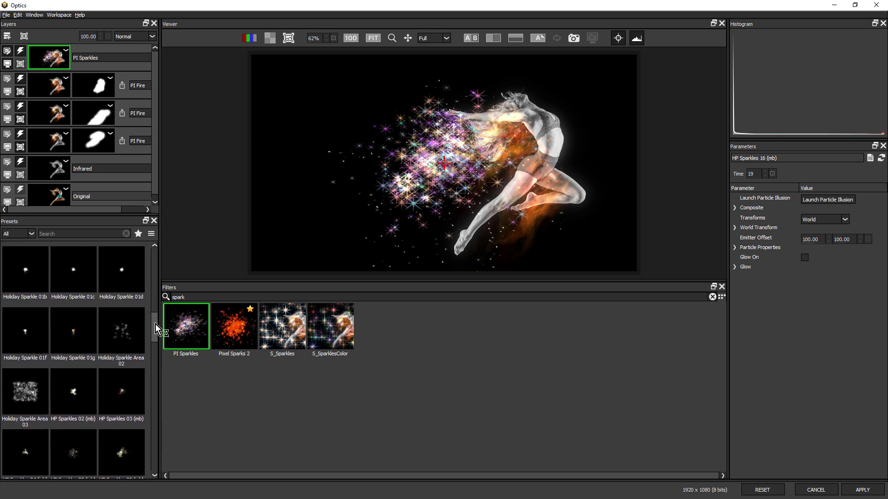
left_click(121, 318)
Centre the sparkle emitter on the dancer's waist among the flames.
scroll(444, 175, "up", 2)
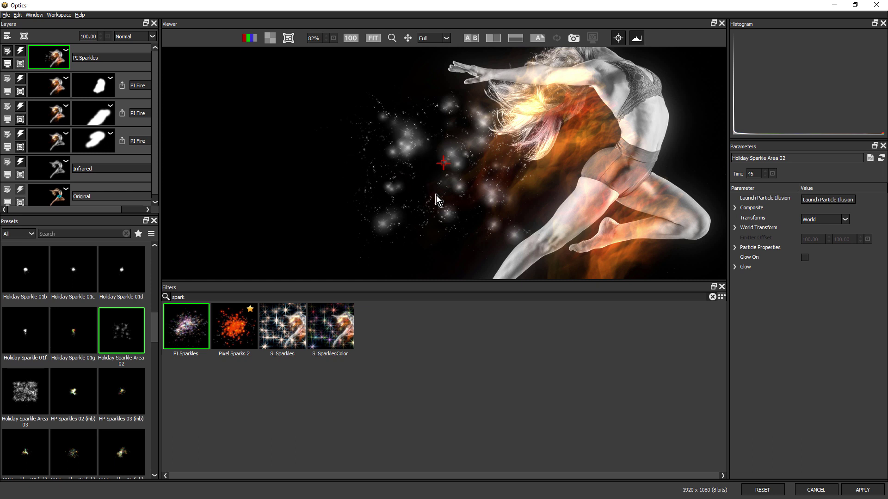
scroll(457, 184, "down", 2)
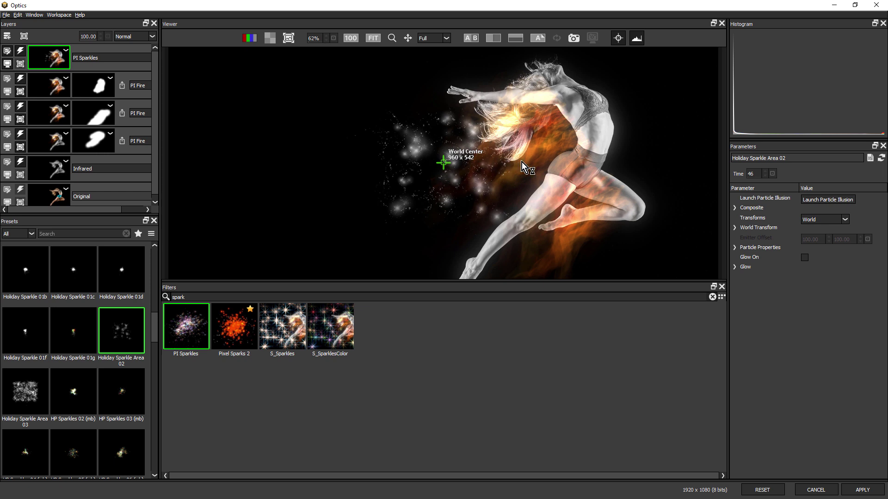
left_click_drag(522, 161, 517, 165)
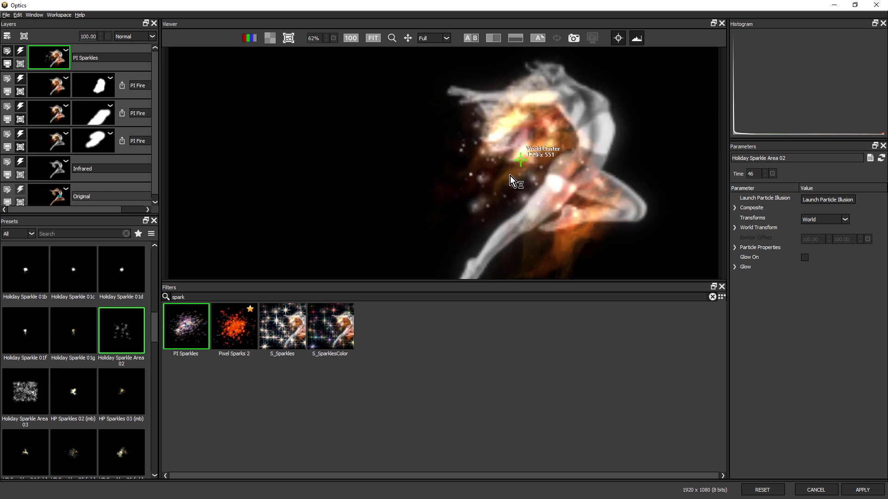
left_click(510, 176)
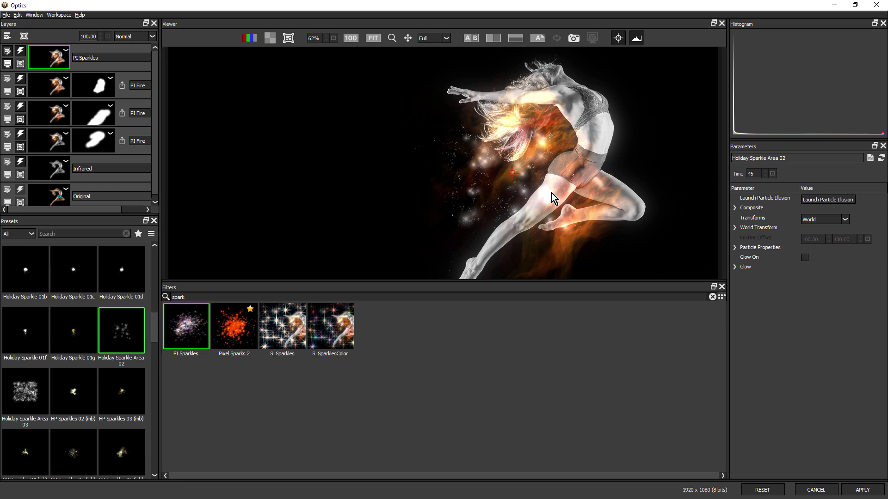
Set the PI Sparkles particle Velocity to 800 and enlarge the image preview.
left_click(735, 248)
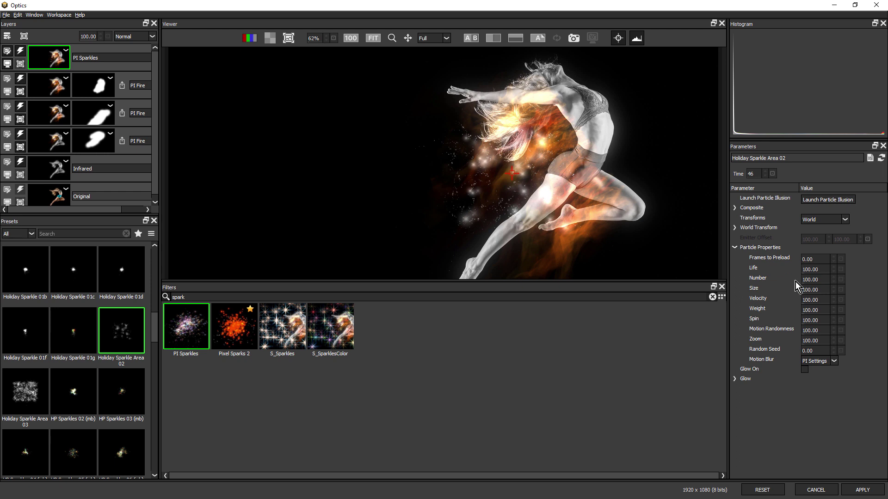
left_click(812, 298)
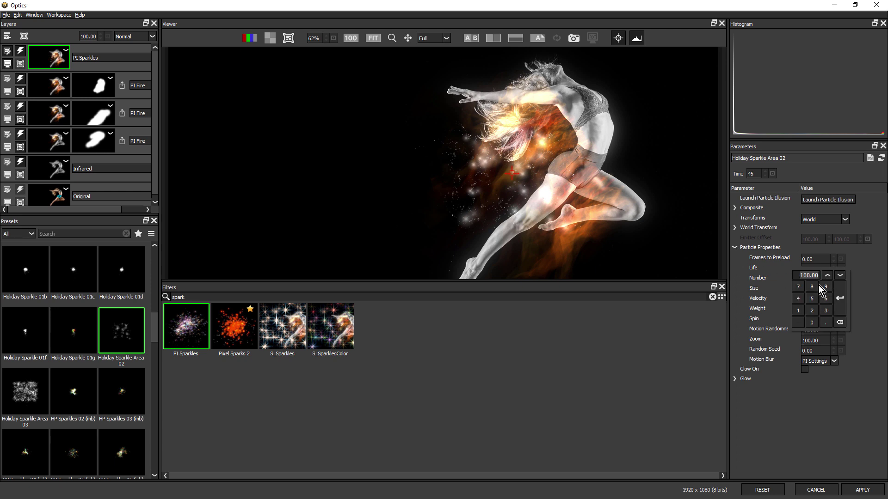
left_click(811, 322)
left_click(839, 299)
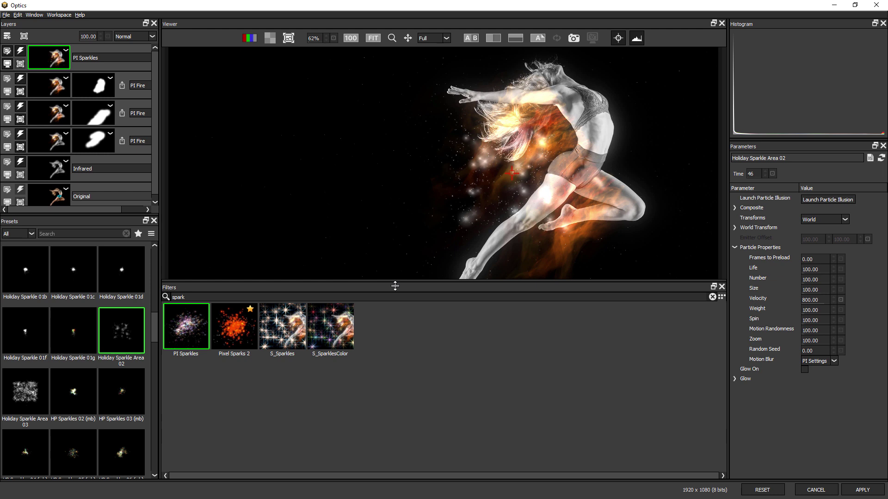
left_click_drag(393, 285, 397, 368)
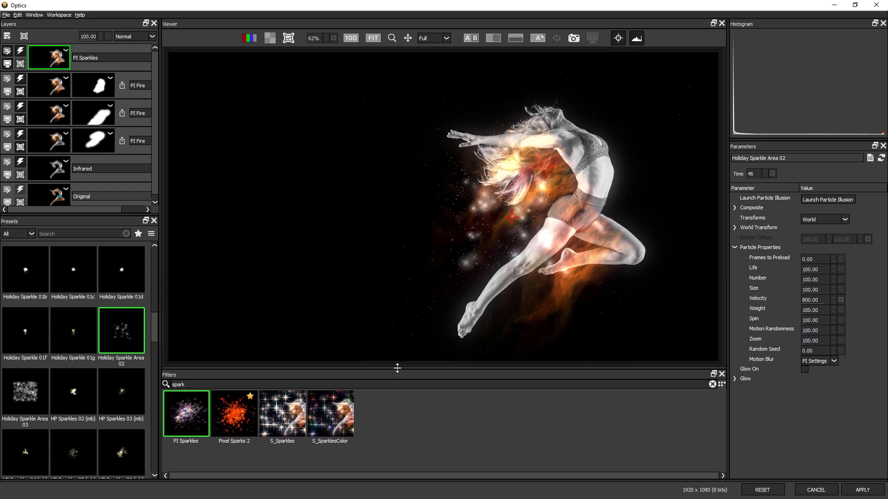
Add a new layer with the PI Background Diagonal Flame preset, centred on the dancer.
left_click(7, 36)
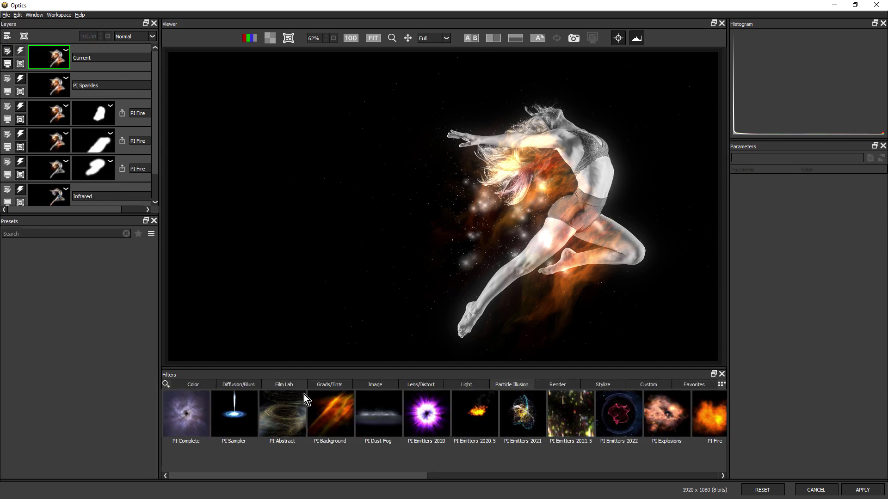
left_click(333, 413)
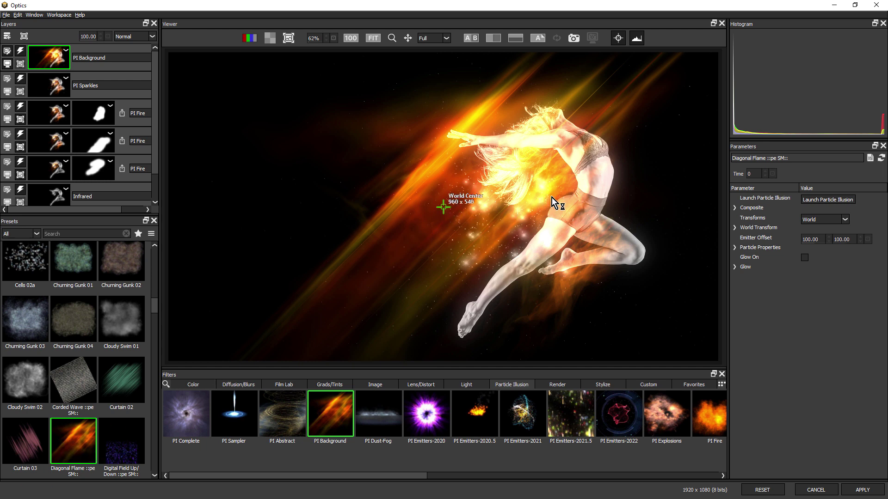
left_click_drag(555, 198, 546, 194)
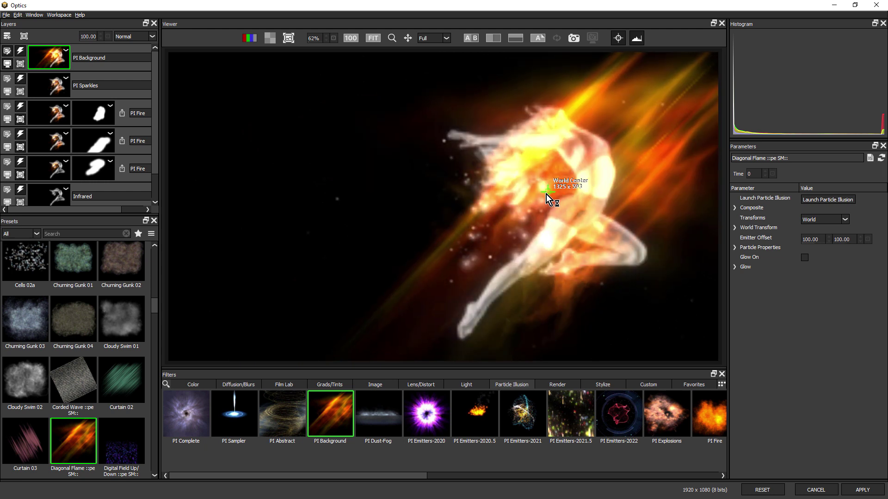
Rotate the flame background 10 degrees in World Transform.
left_click(734, 228)
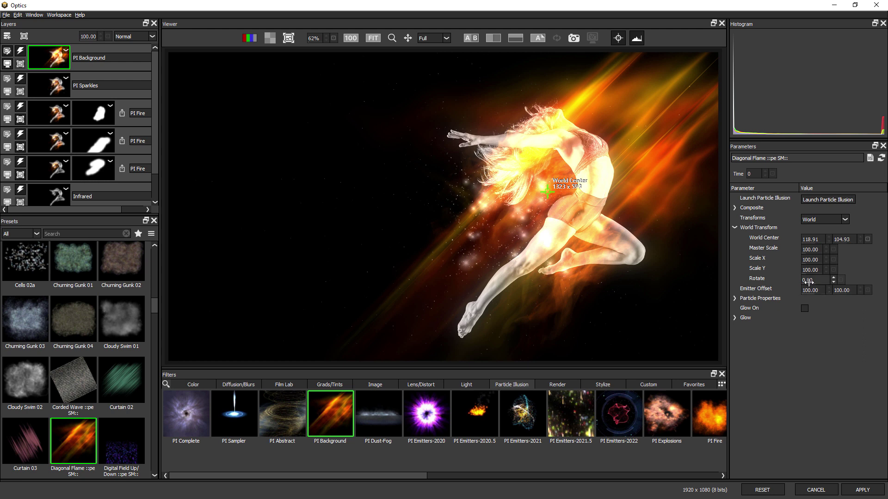
left_click_drag(817, 281, 825, 280)
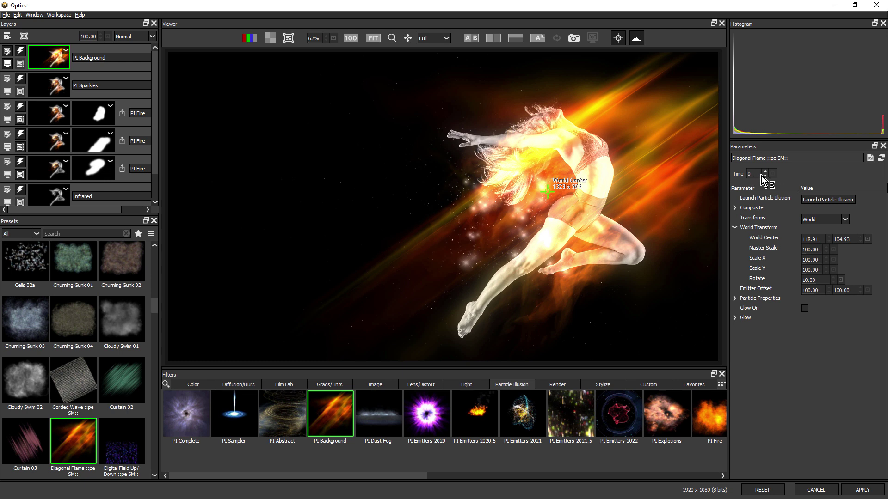
left_click_drag(764, 176, 749, 180)
left_click_drag(582, 216, 524, 211)
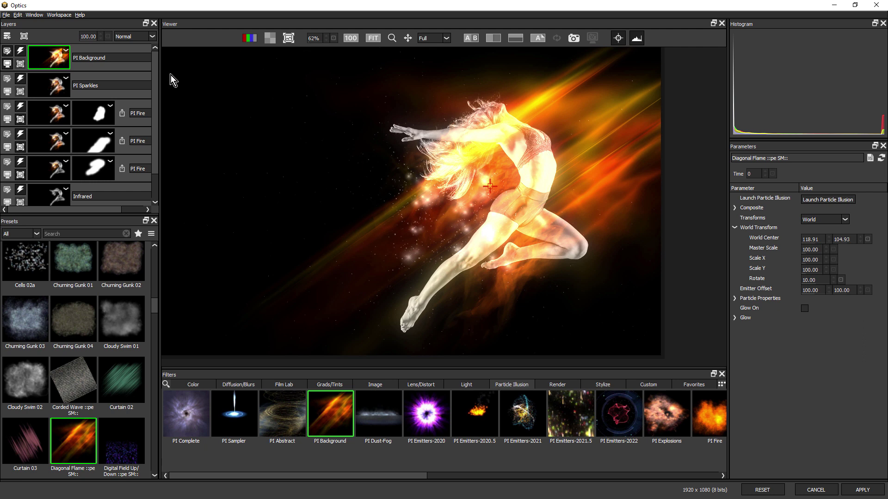
Add a Spot mask centred on the dancer's torso with smaller, tighter radii.
left_click(24, 36)
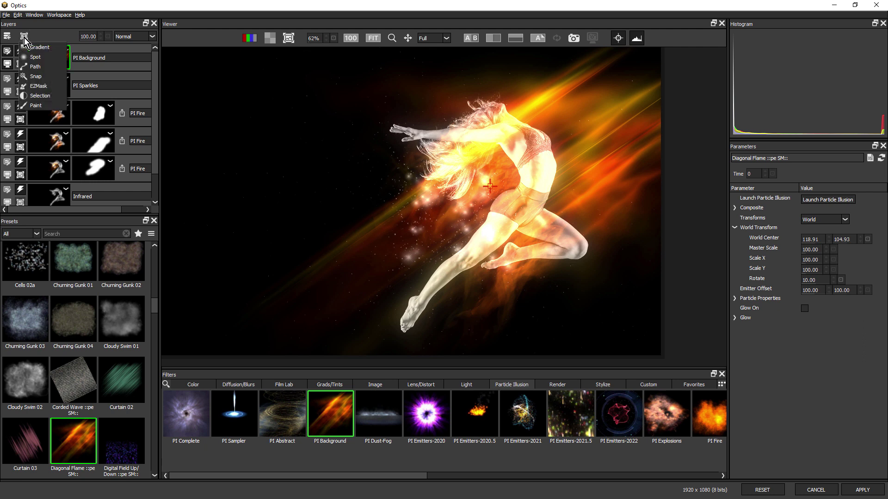
left_click(33, 58)
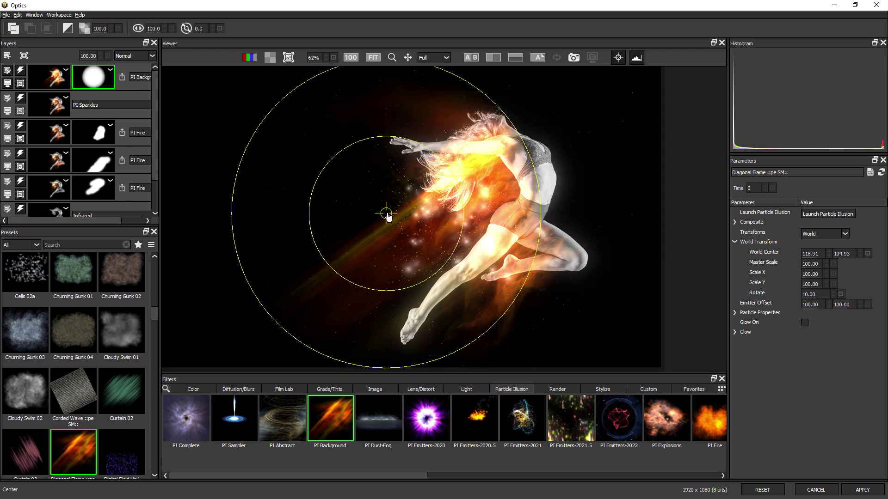
left_click(507, 200)
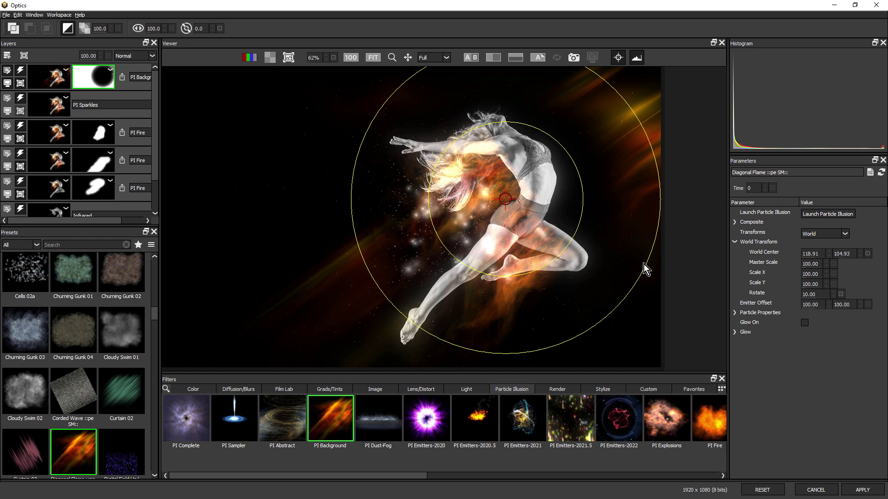
left_click_drag(631, 261, 603, 245)
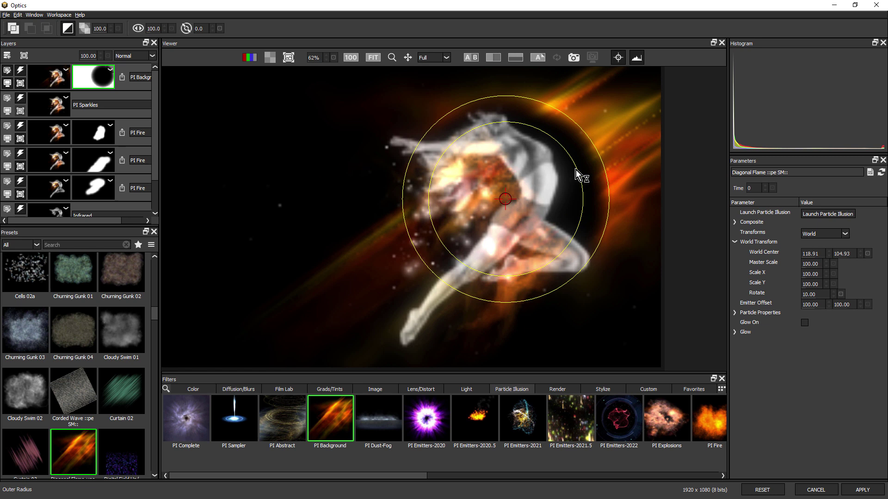
left_click(562, 182)
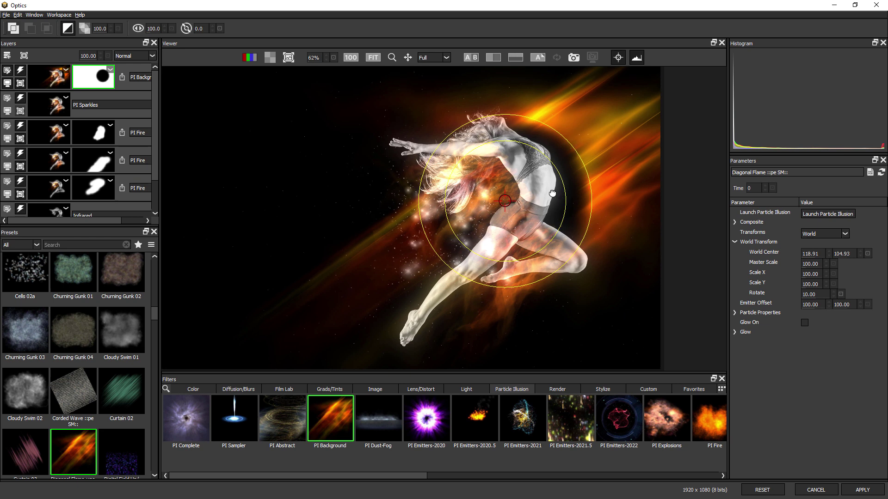
left_click_drag(555, 185, 512, 180)
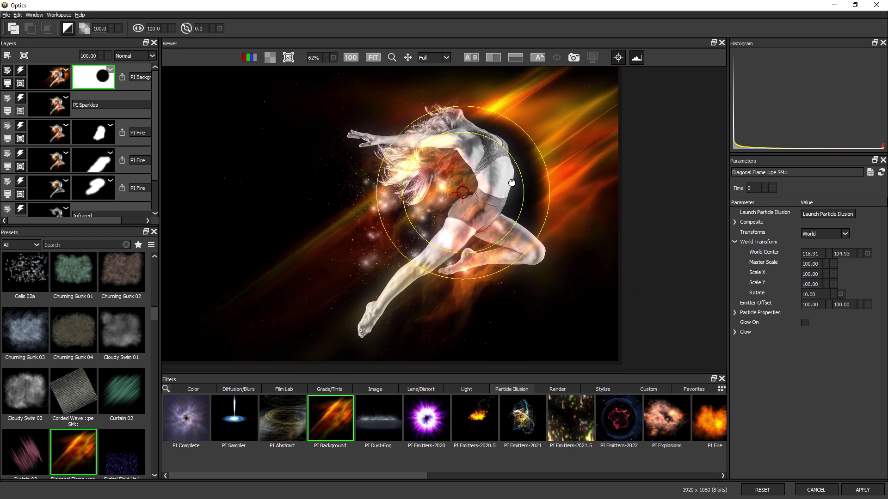
Add a Film Lab Film Stocks layer using the Movie Looks preset Mad Max: Fury Road 2.
left_click(8, 57)
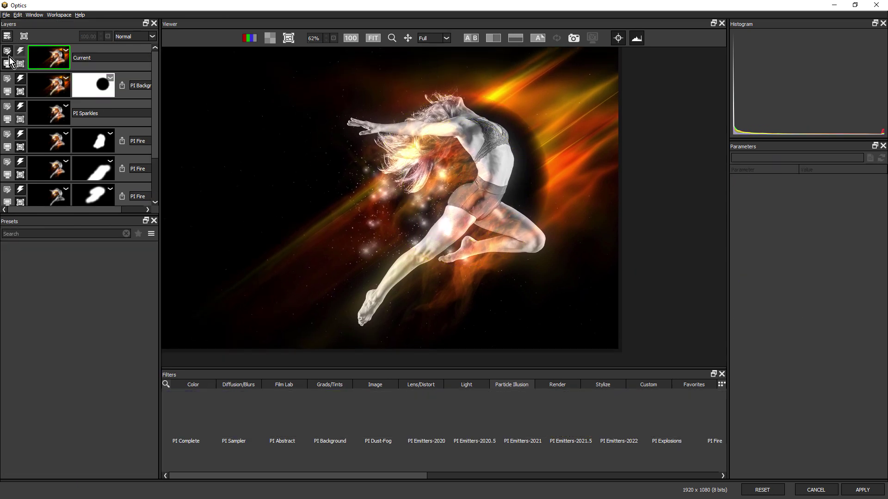
left_click(279, 388)
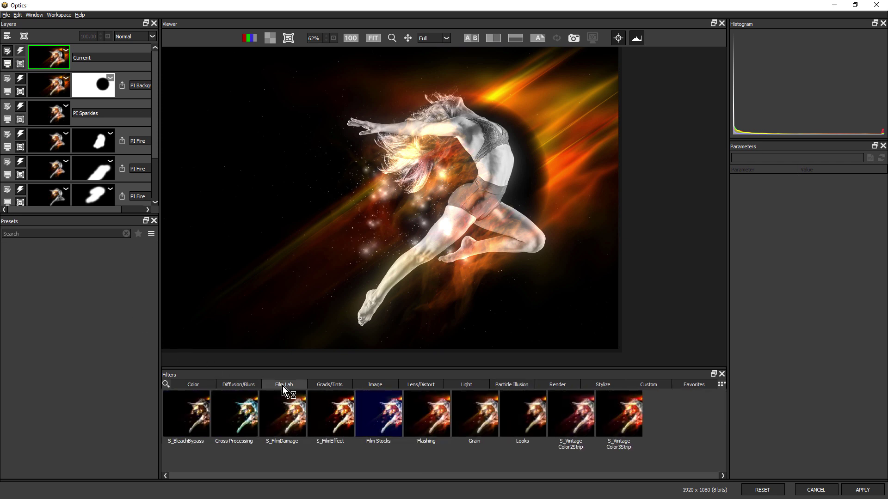
left_click(387, 416)
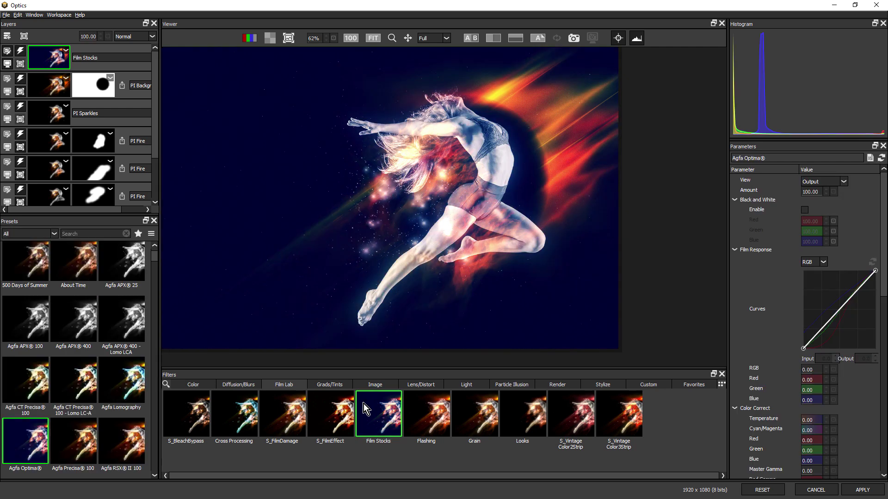
left_click(54, 234)
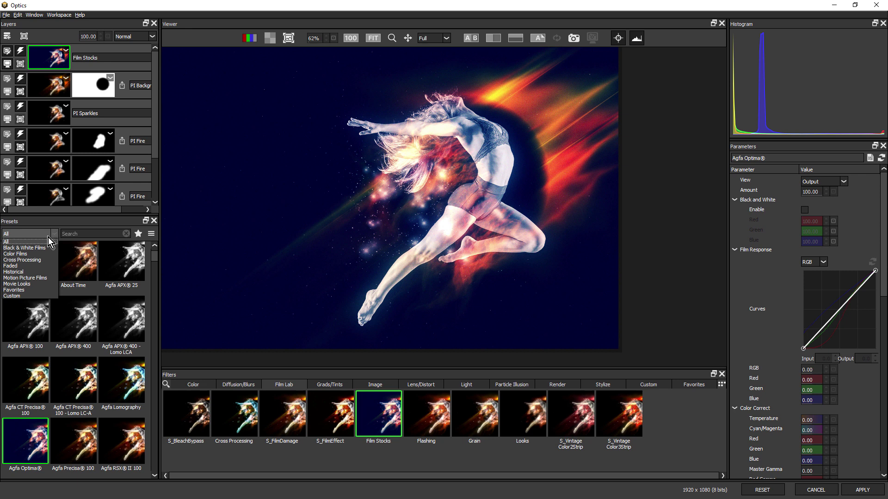
left_click(32, 283)
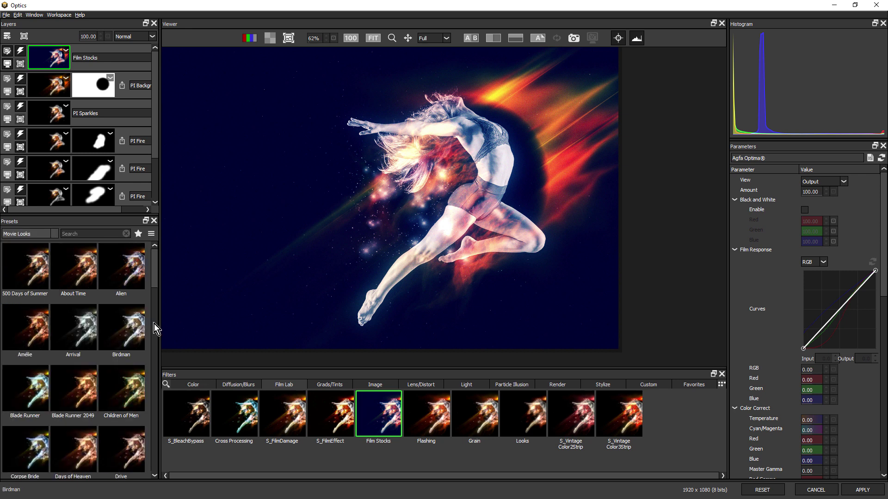
left_click_drag(155, 269, 164, 356)
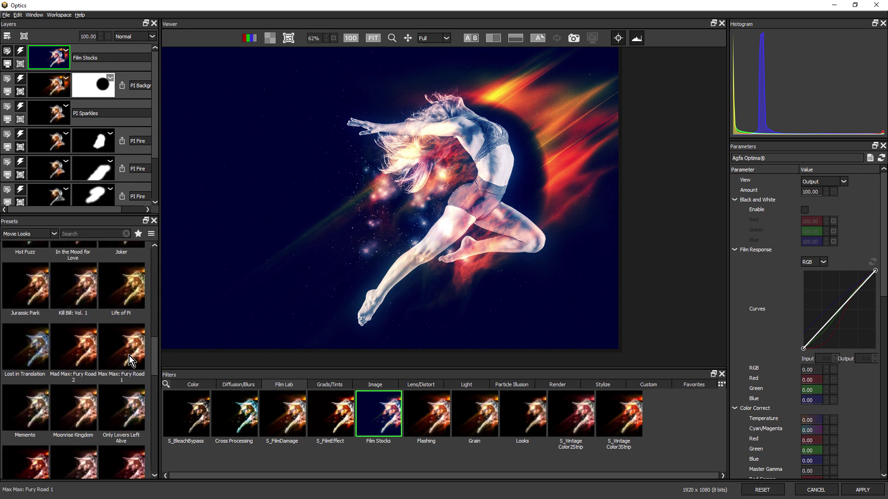
left_click(80, 350)
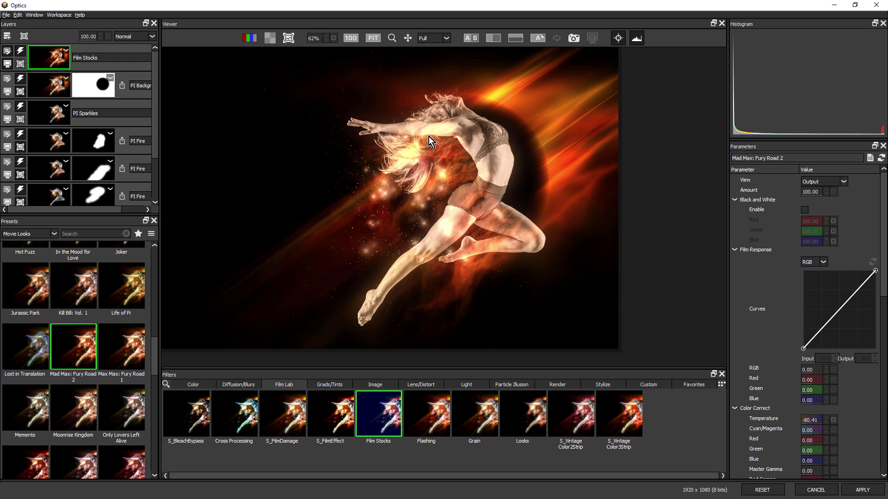
Add a new Looks layer from Film Lab set to the Punchy preset.
left_click(8, 38)
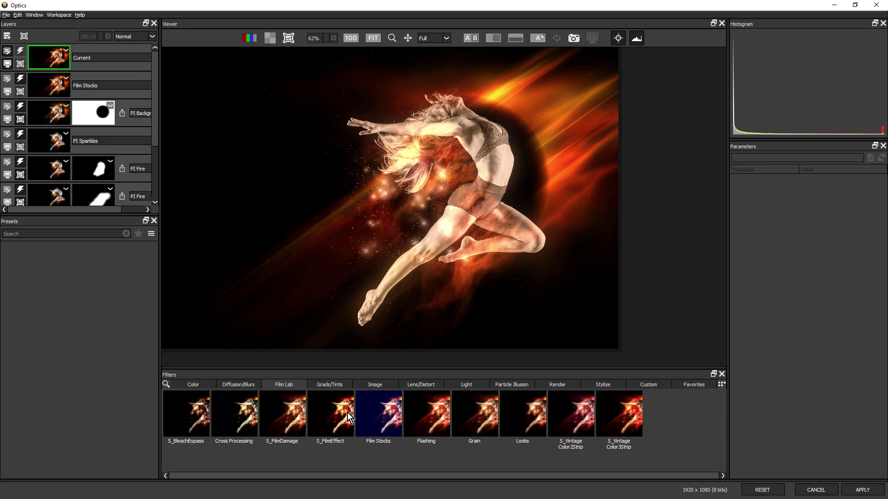
left_click(531, 416)
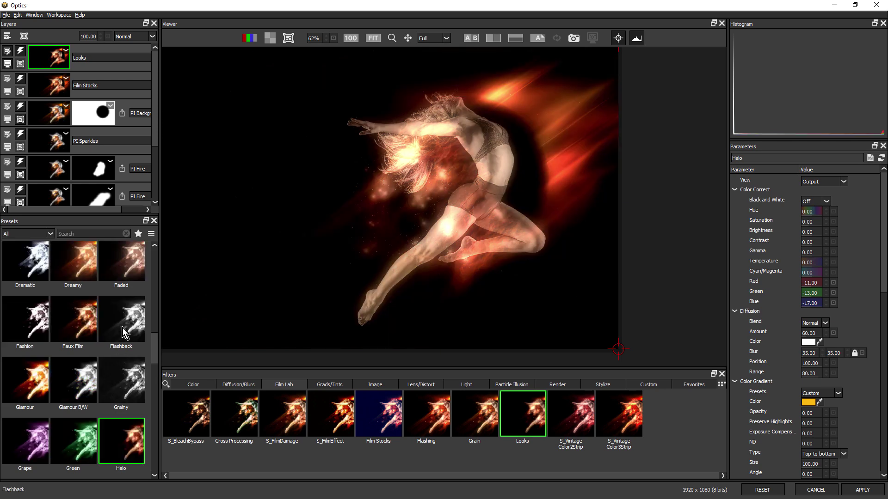
left_click_drag(156, 349, 157, 434)
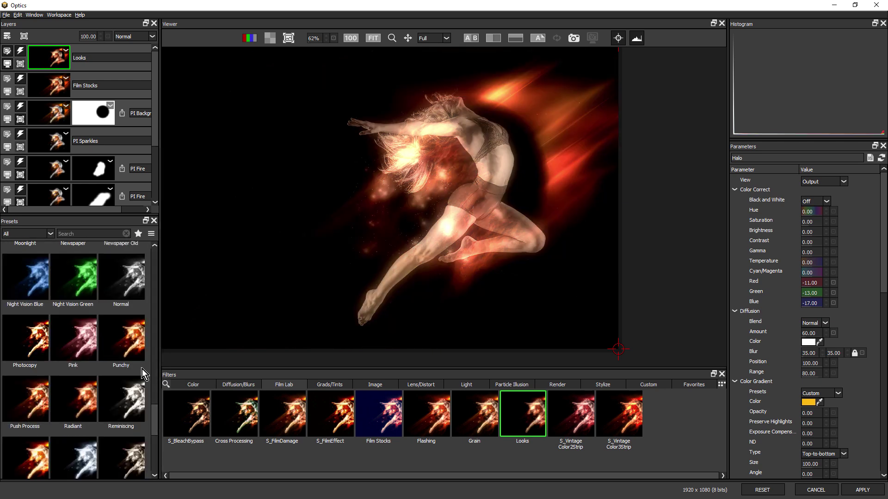
left_click(131, 349)
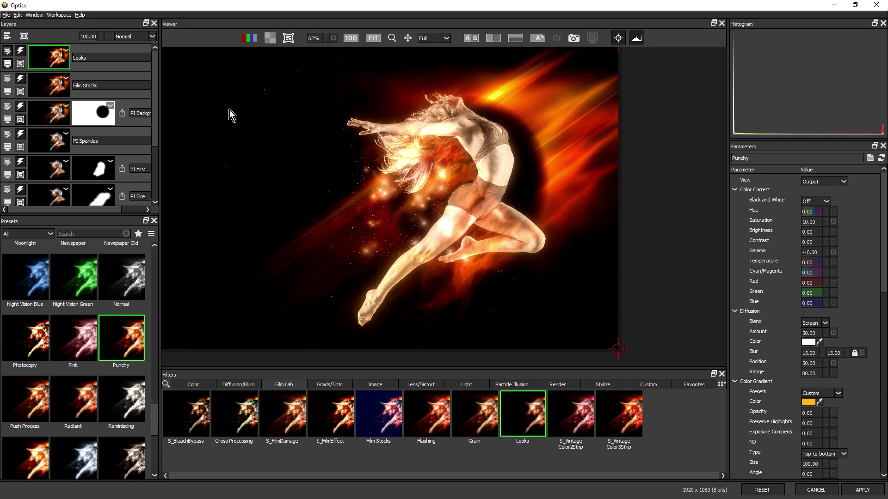
left_click(52, 112)
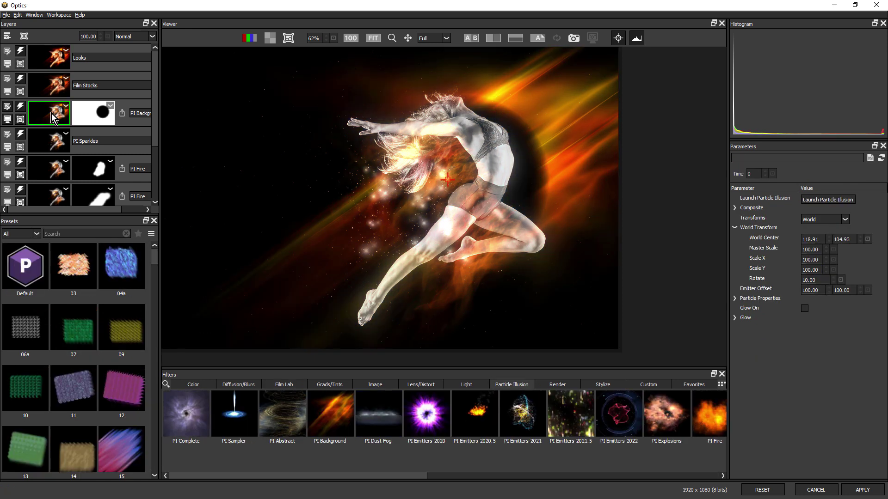
Add a Paint mask to the PI Background flame layer.
left_click(25, 36)
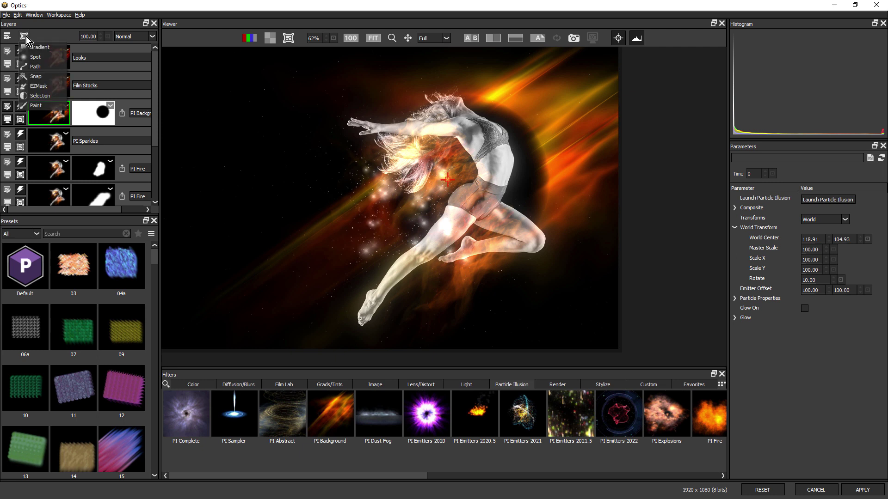
left_click(48, 105)
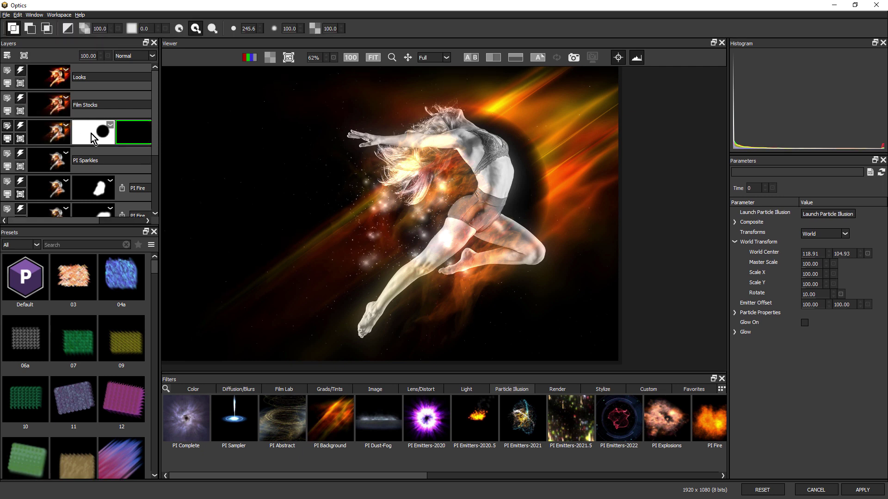